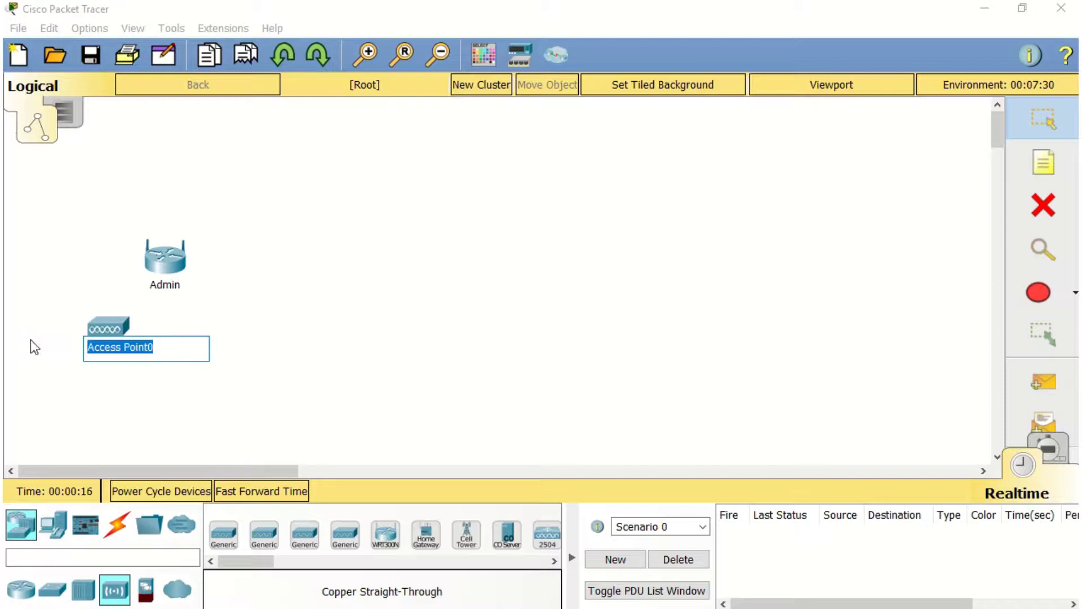
# Name the access points Staff and Guest, and place a generic PC left of Admin
pyautogui.write('Staff')
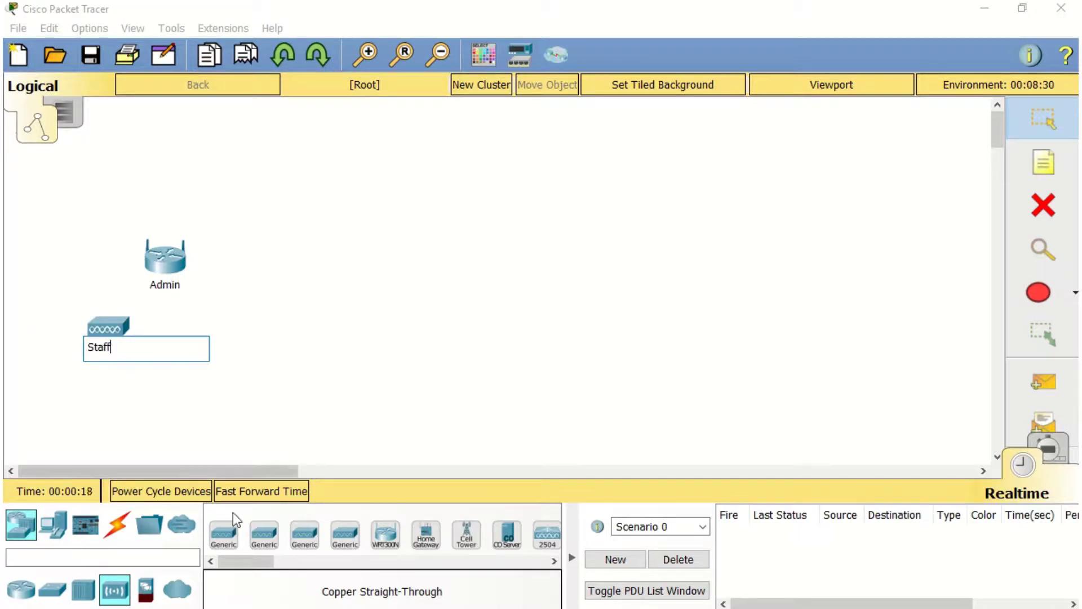
pyautogui.moveTo(224, 533); pyautogui.dragTo(161, 346)
pyautogui.click(217, 347)
pyautogui.write('Guest')
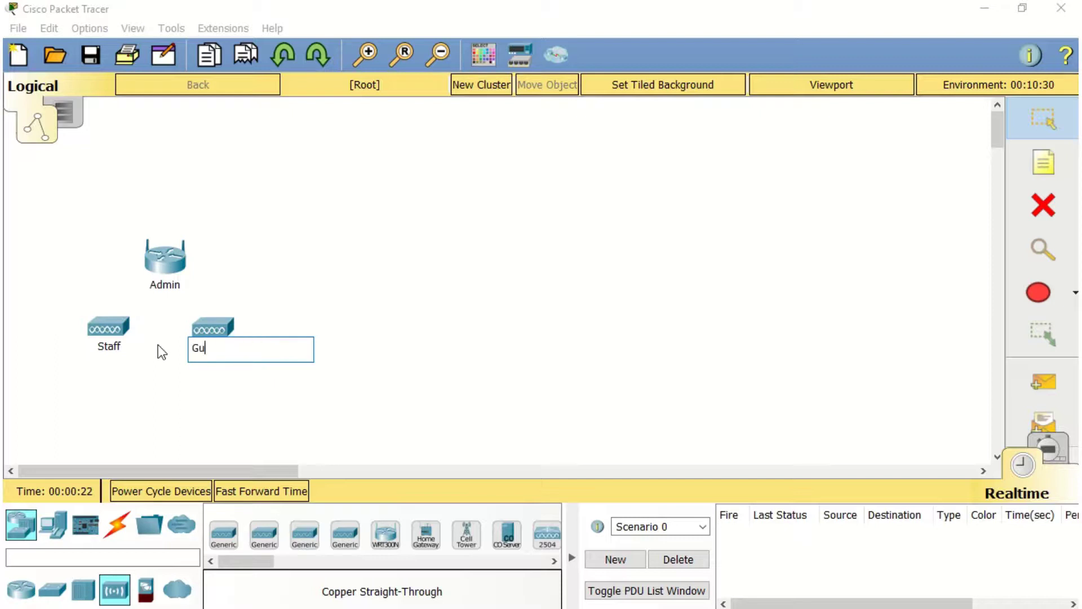
pyautogui.click(53, 524)
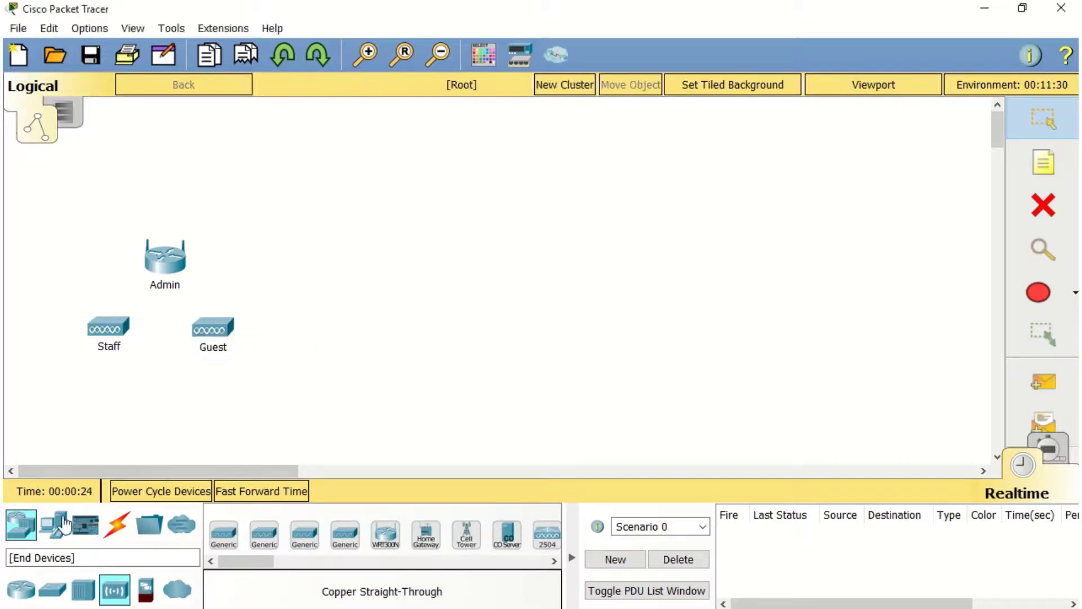
pyautogui.moveTo(224, 534); pyautogui.dragTo(83, 252)
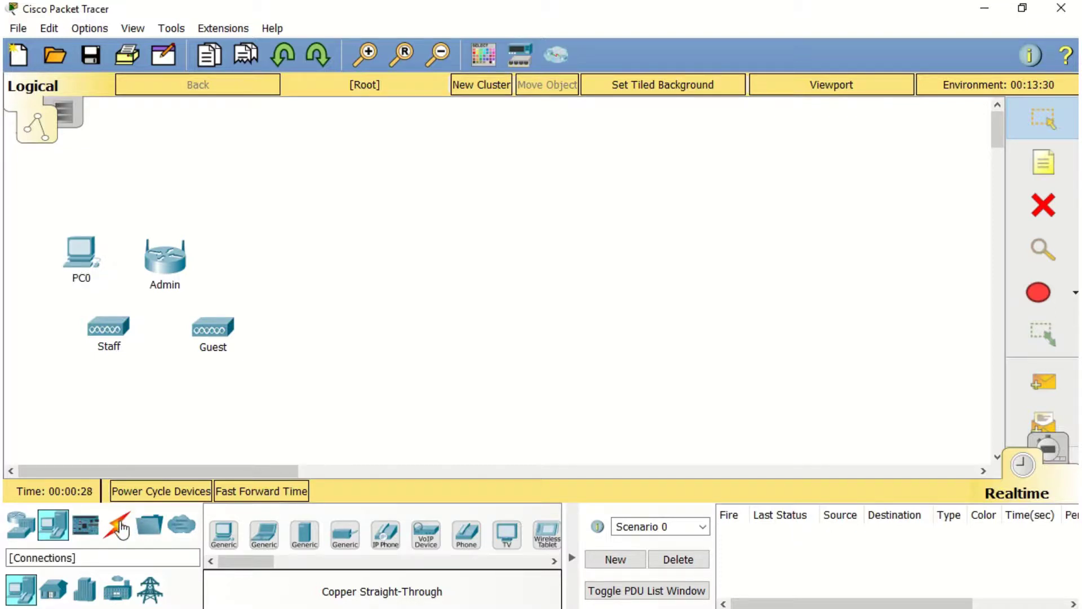
# Connect PC0's FastEthernet0 to Admin's Ethernet 1 with a copper straight-through cable
pyautogui.click(118, 524)
pyautogui.click(304, 535)
pyautogui.click(94, 241)
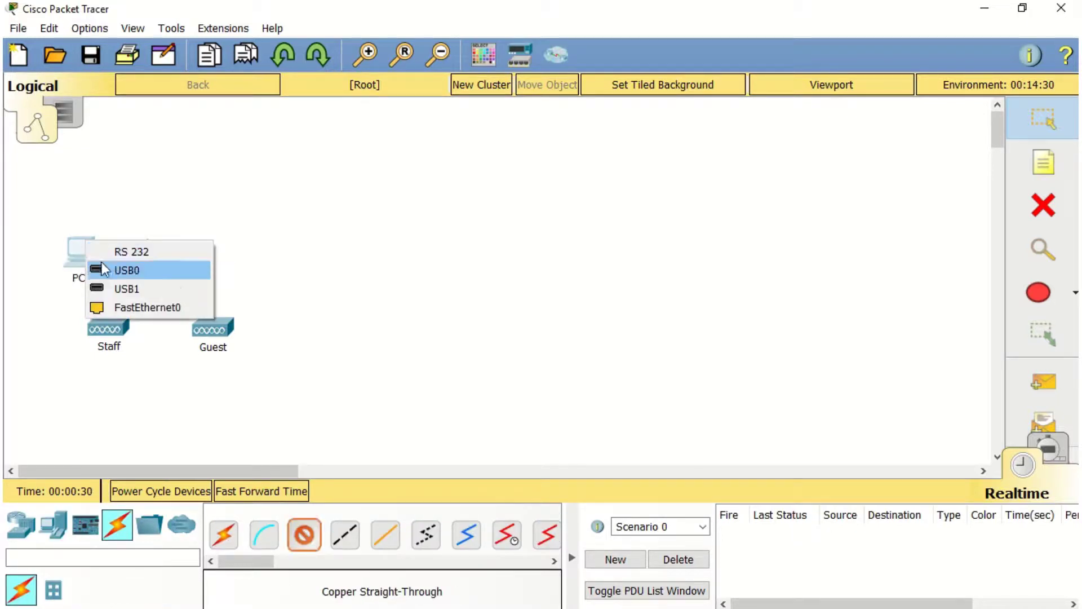
pyautogui.click(114, 304)
pyautogui.click(161, 268)
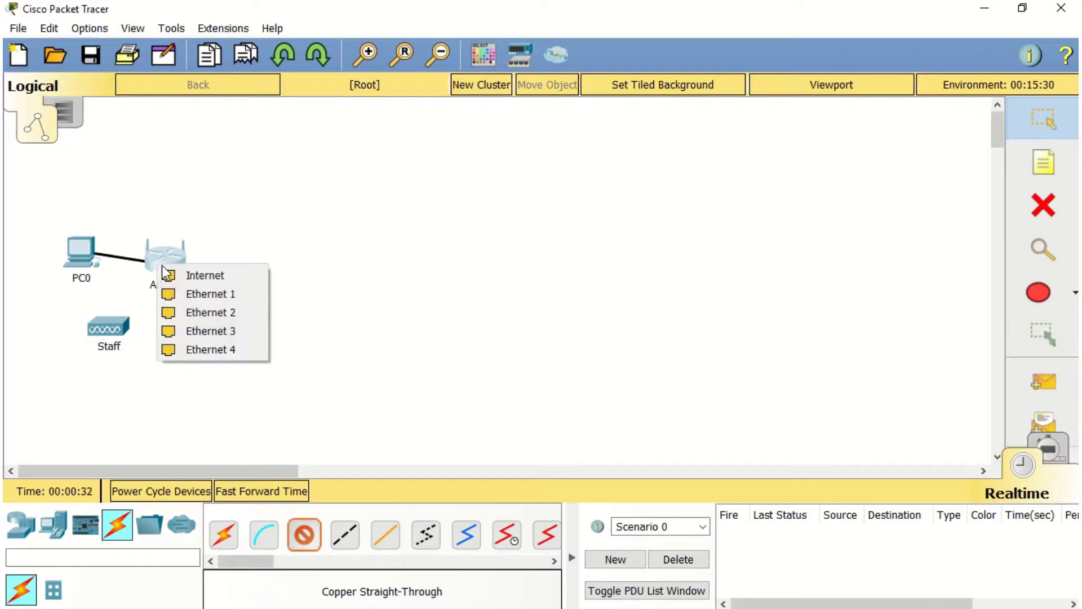
pyautogui.click(178, 290)
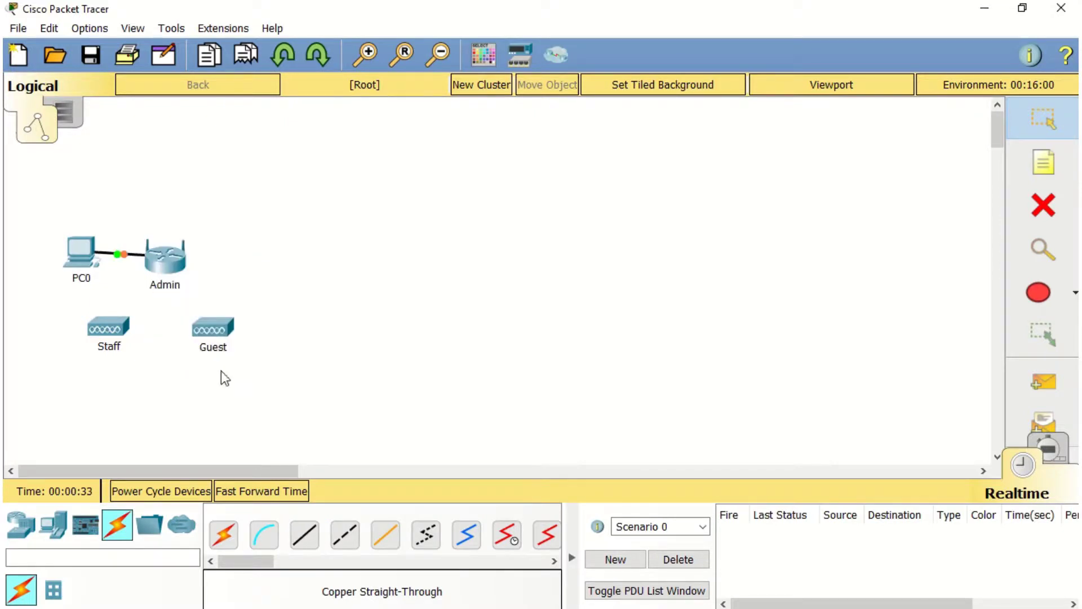
# Connect Staff's Port 0 to Admin's Ethernet 2 with a copper straight-through cable
pyautogui.click(304, 534)
pyautogui.click(110, 328)
pyautogui.click(121, 330)
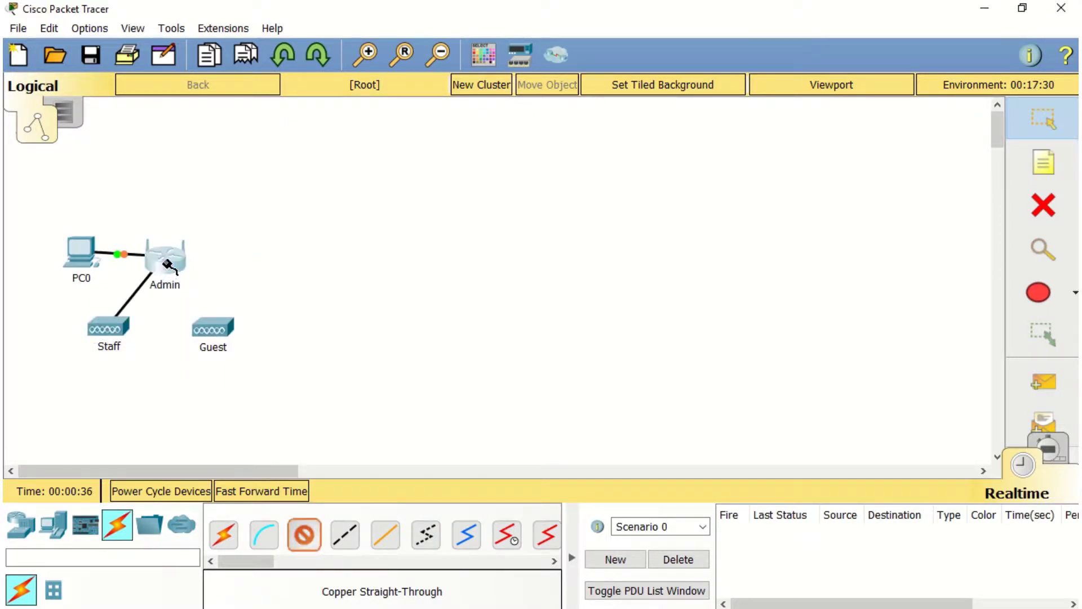
pyautogui.click(169, 266)
pyautogui.click(186, 286)
# Connect Guest's Port 0 to Admin's Ethernet 3, then place a printer above Admin
pyautogui.click(304, 534)
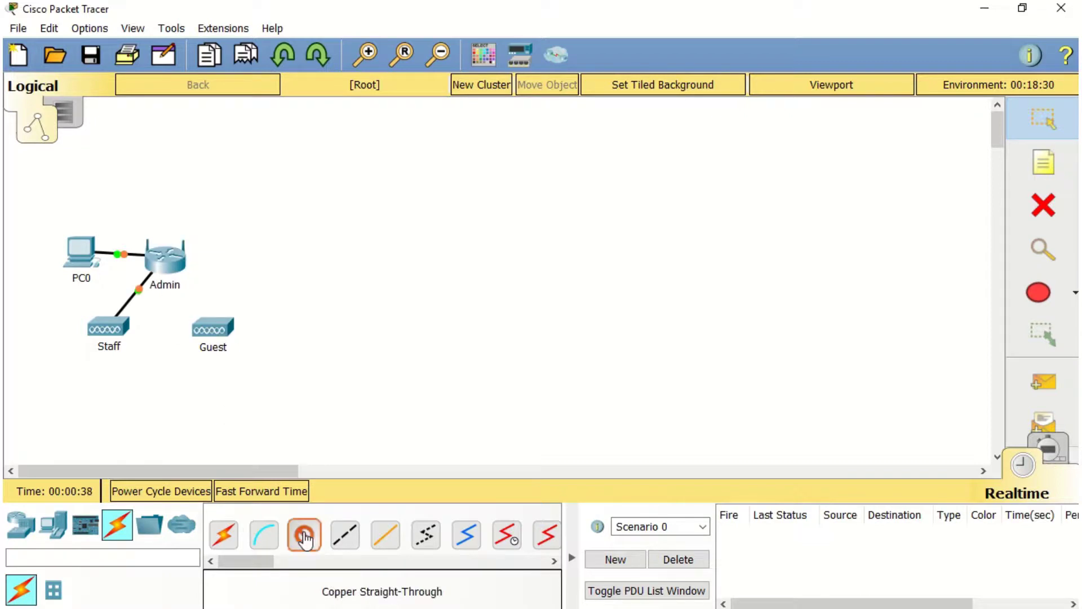
pyautogui.click(213, 329)
pyautogui.click(228, 334)
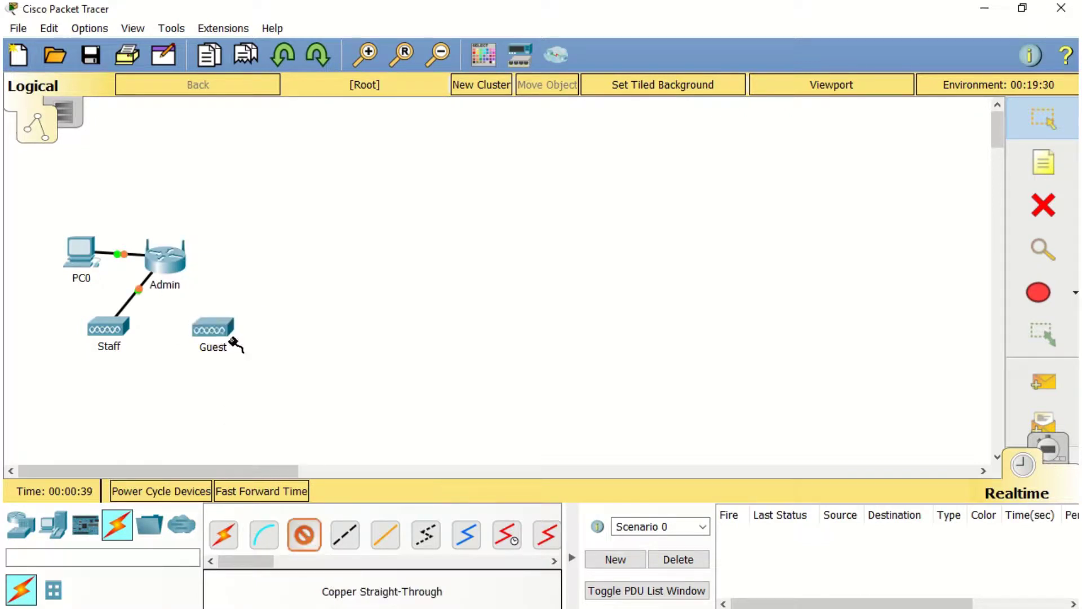
pyautogui.click(174, 266)
pyautogui.click(195, 291)
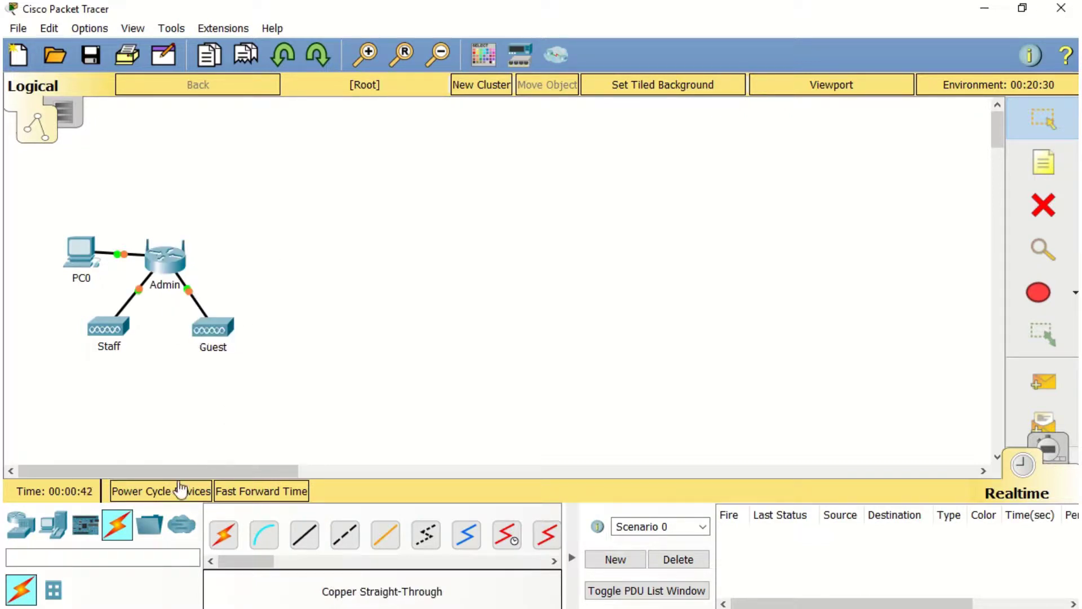
pyautogui.click(53, 524)
pyautogui.moveTo(356, 543); pyautogui.dragTo(191, 202)
# Replace the printer's wired network card with a WMP300N wireless module
pyautogui.click(176, 189)
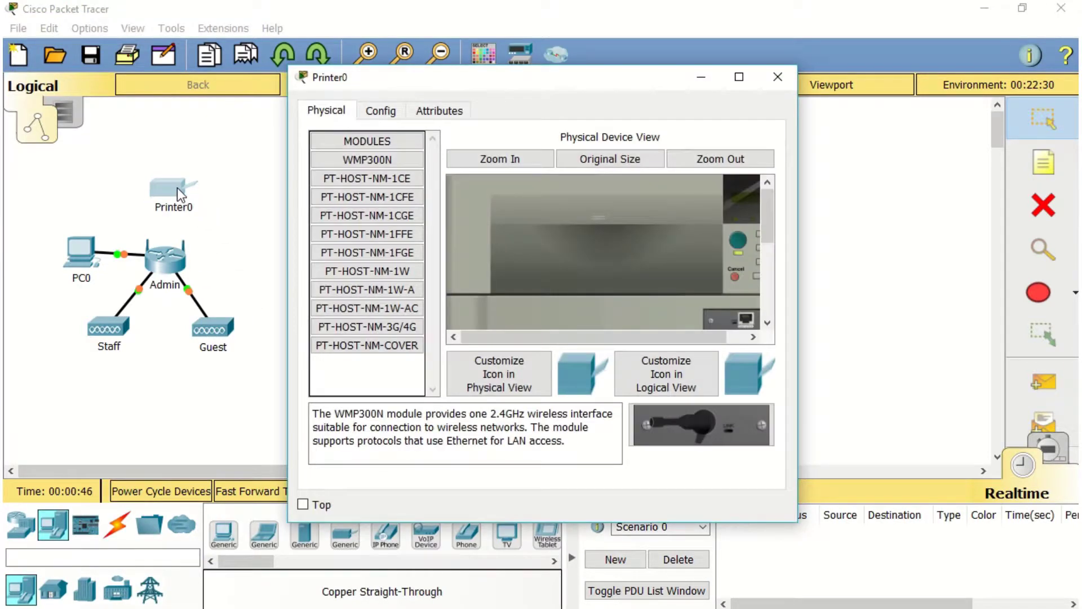
pyautogui.moveTo(733, 319); pyautogui.dragTo(366, 361)
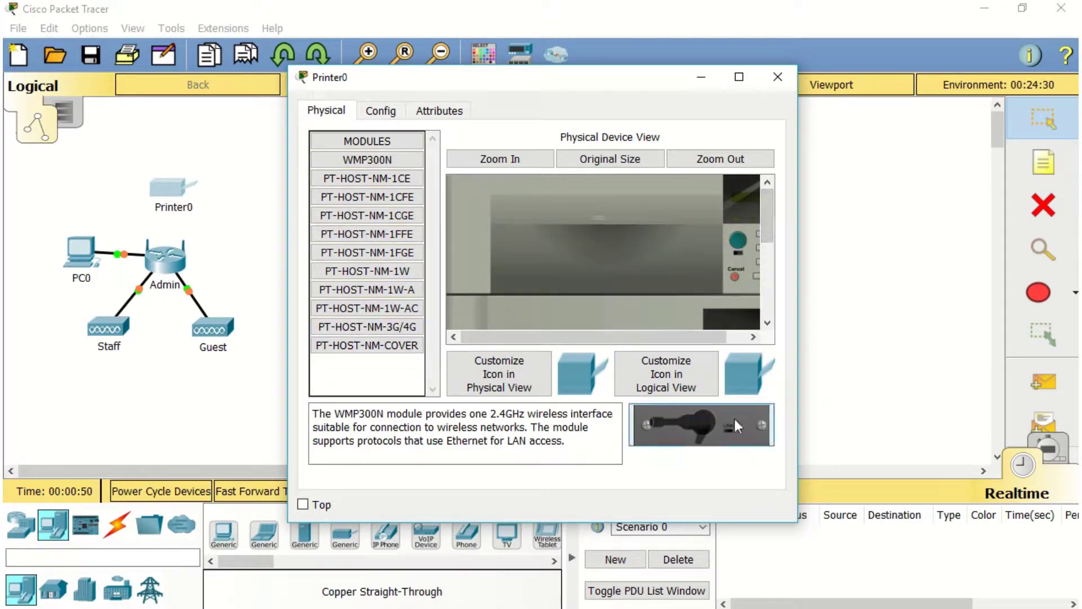
pyautogui.moveTo(735, 419); pyautogui.dragTo(736, 323)
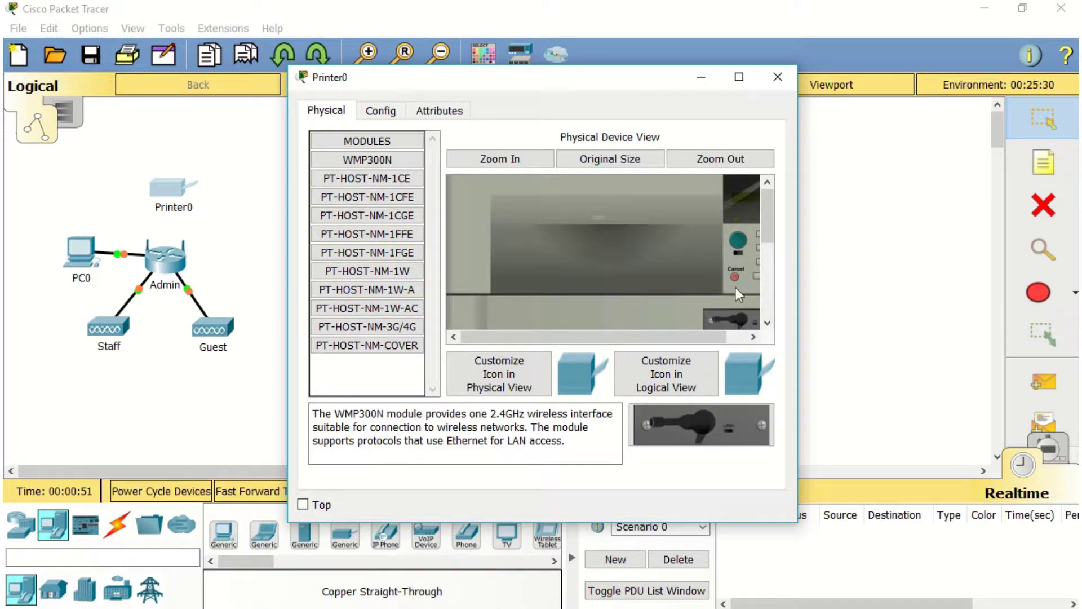
pyautogui.click(847, 291)
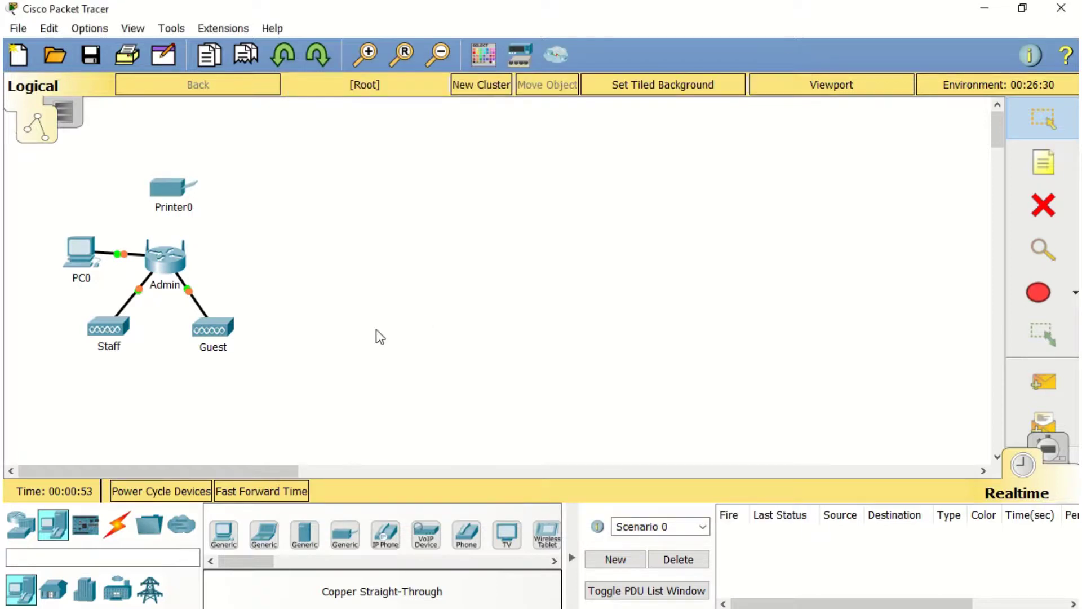
# Add a laptop right of Admin and swap its network module for a WPC300N card
pyautogui.moveTo(260, 547); pyautogui.dragTo(255, 256)
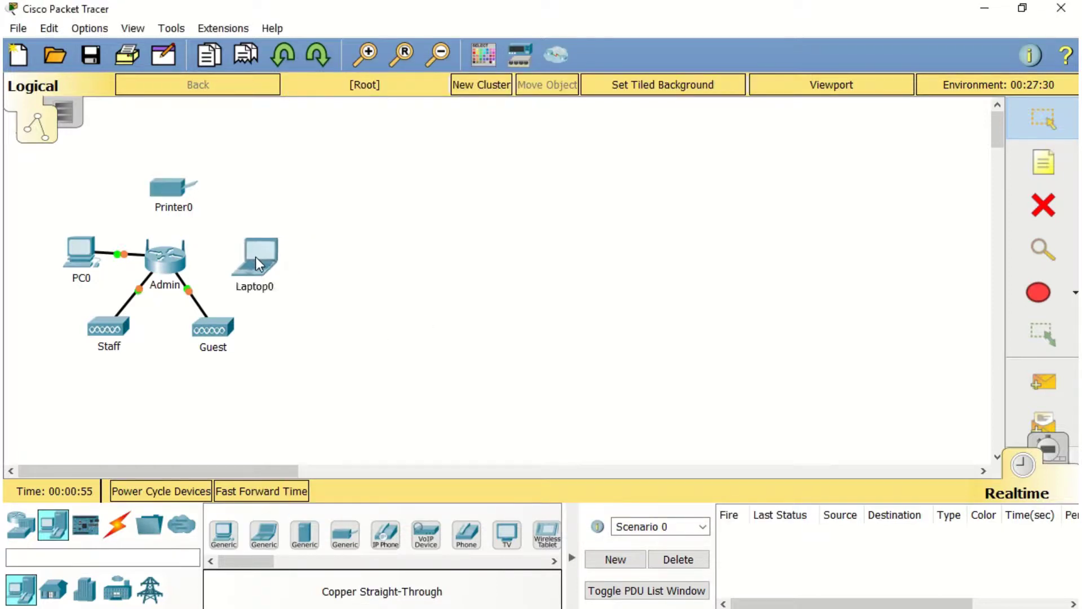
pyautogui.click(255, 256)
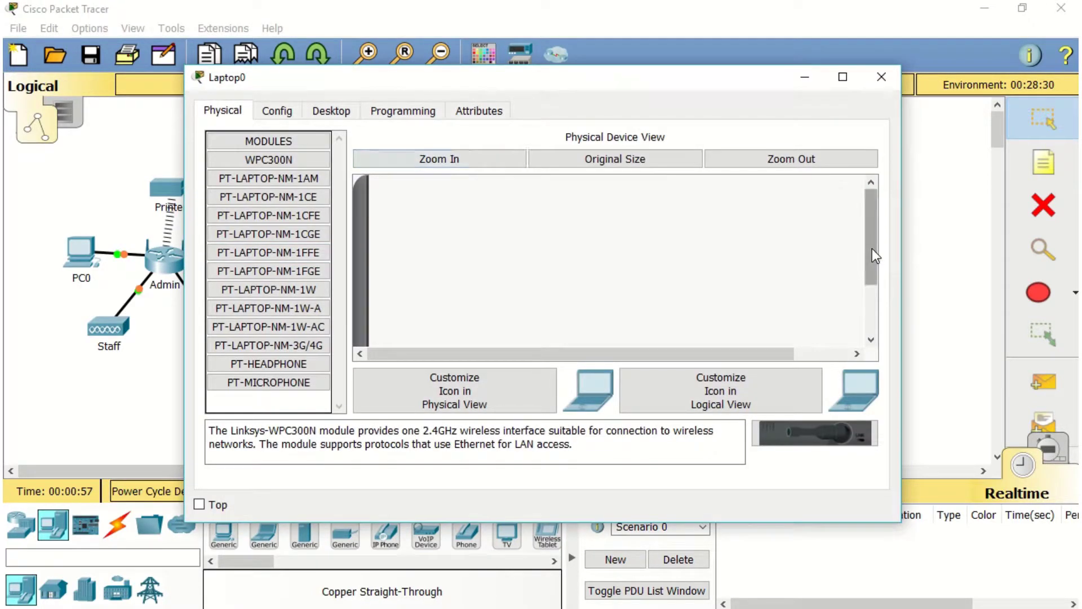
pyautogui.moveTo(872, 248); pyautogui.dragTo(870, 323)
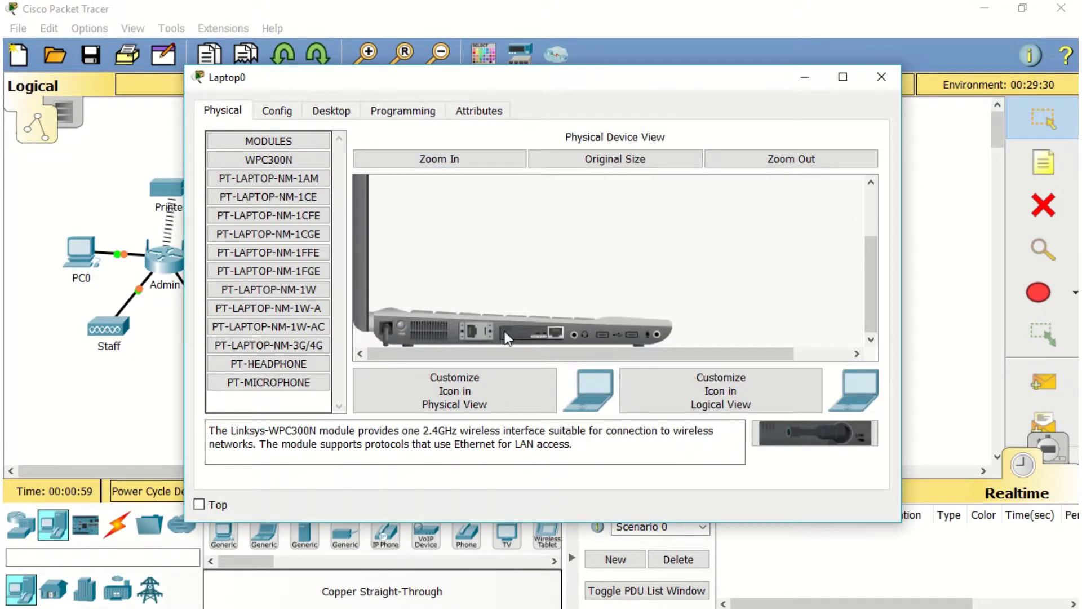
pyautogui.moveTo(506, 339); pyautogui.dragTo(536, 334)
pyautogui.click(935, 310)
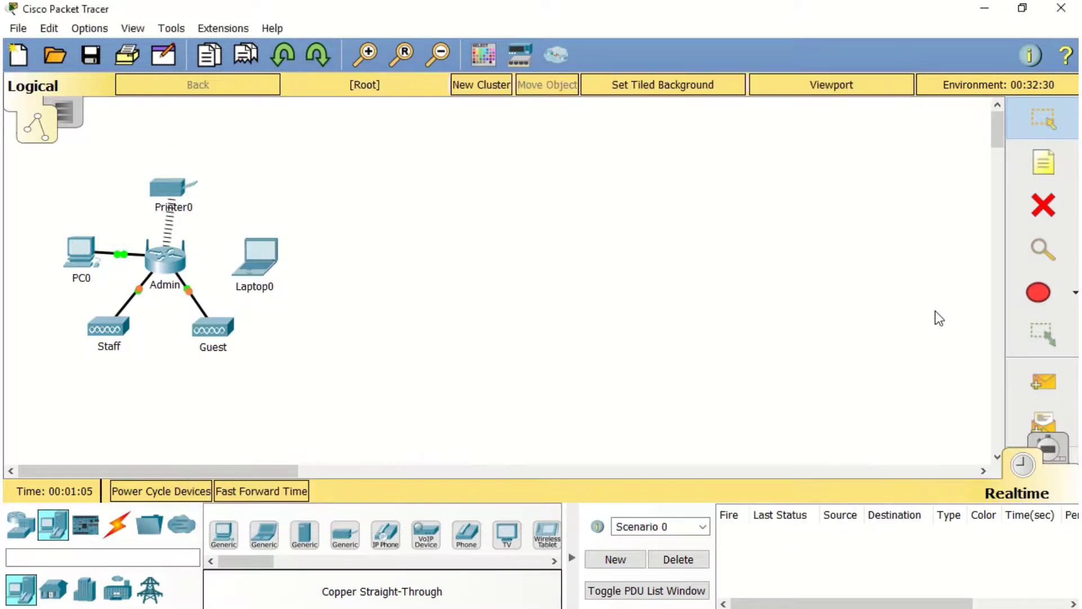
# Place a wireless tablet below Staff and a smartphone below Guest
pyautogui.moveTo(546, 532); pyautogui.dragTo(99, 387)
pyautogui.moveTo(231, 561); pyautogui.dragTo(208, 390)
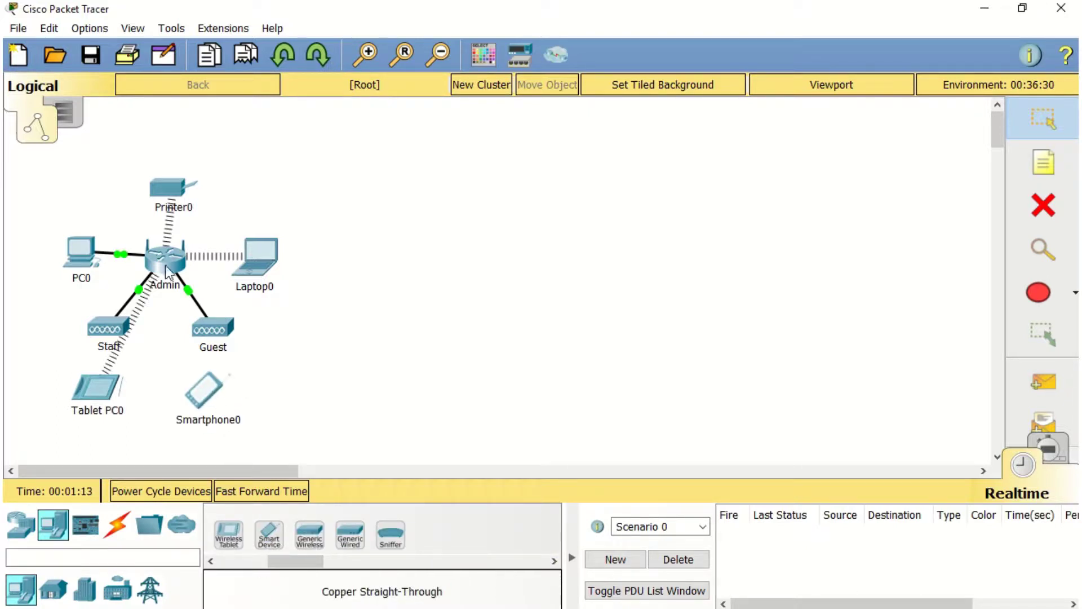
pyautogui.moveTo(161, 264)
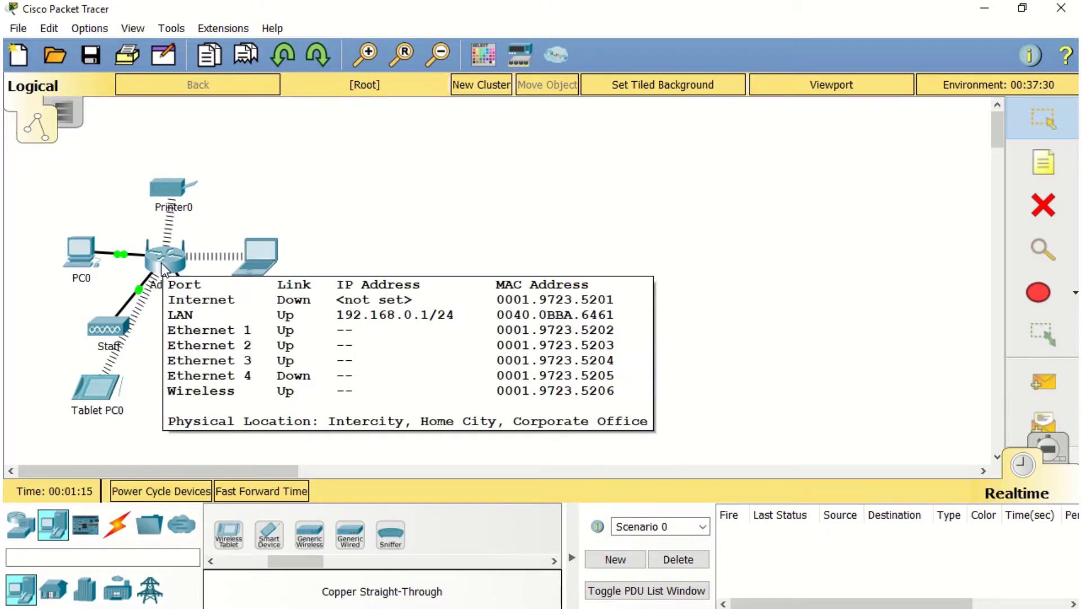
# Set PC0's IP configuration to obtain its address by DHCP
pyautogui.click(86, 258)
pyautogui.click(344, 113)
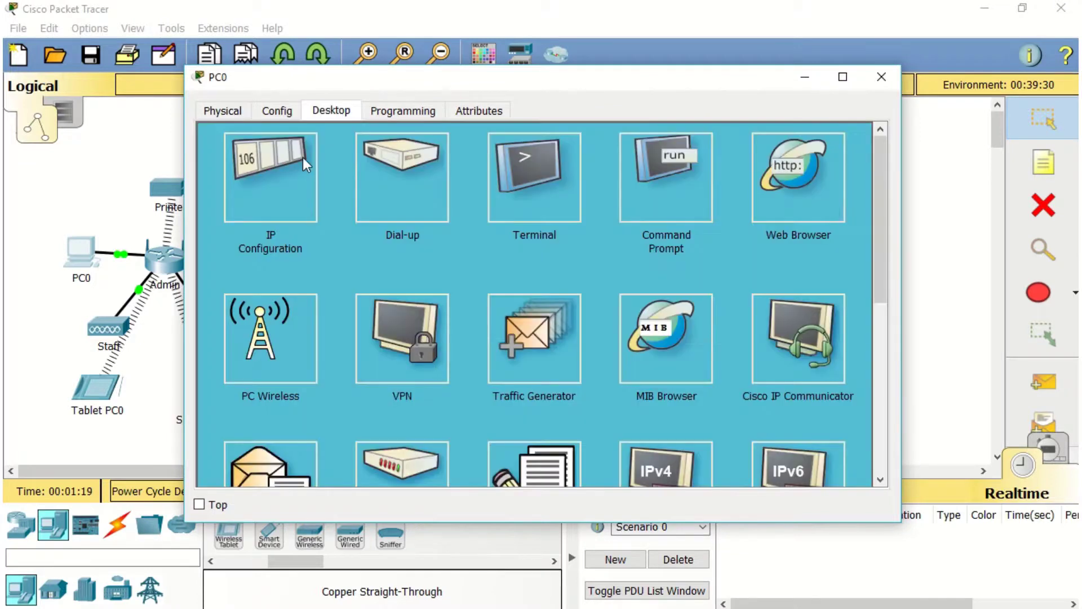
pyautogui.click(284, 167)
pyautogui.click(218, 186)
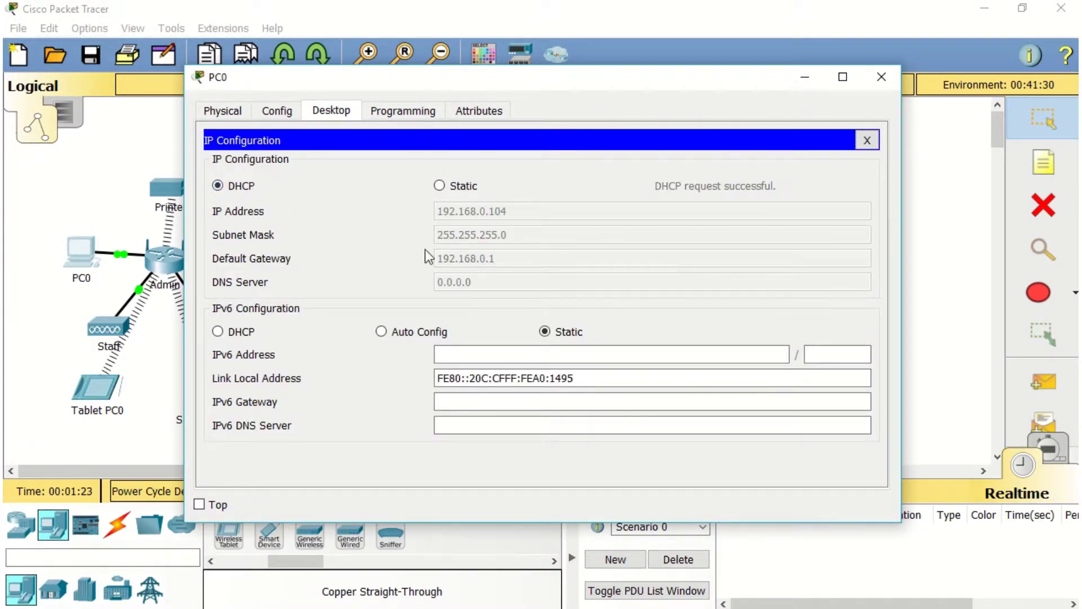
pyautogui.click(867, 140)
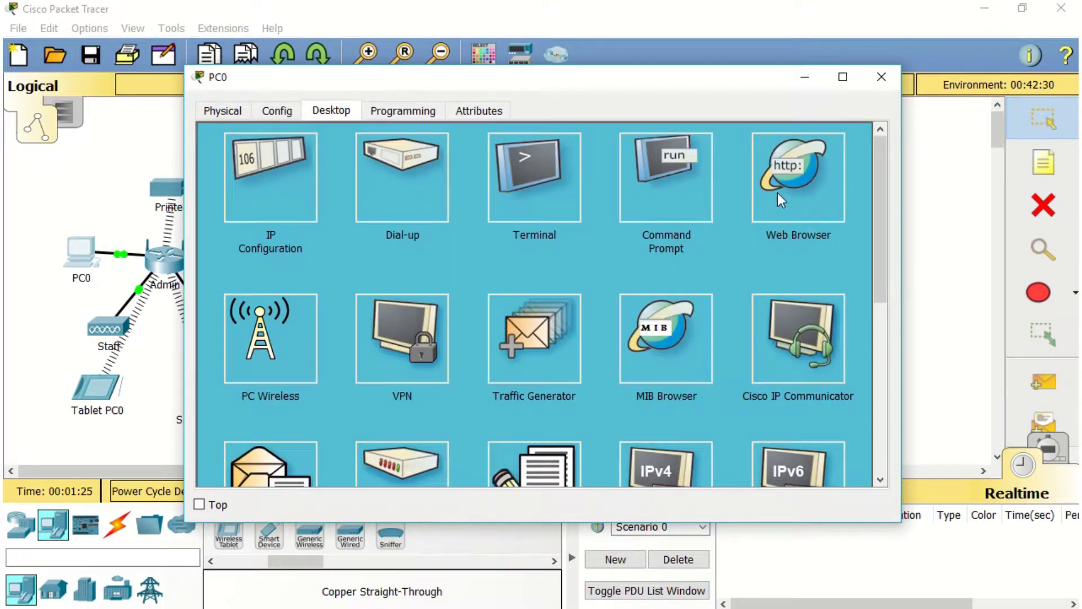
# Browse from PC0 to 192.168.0.1 and log in to the router with its credentials
pyautogui.click(779, 200)
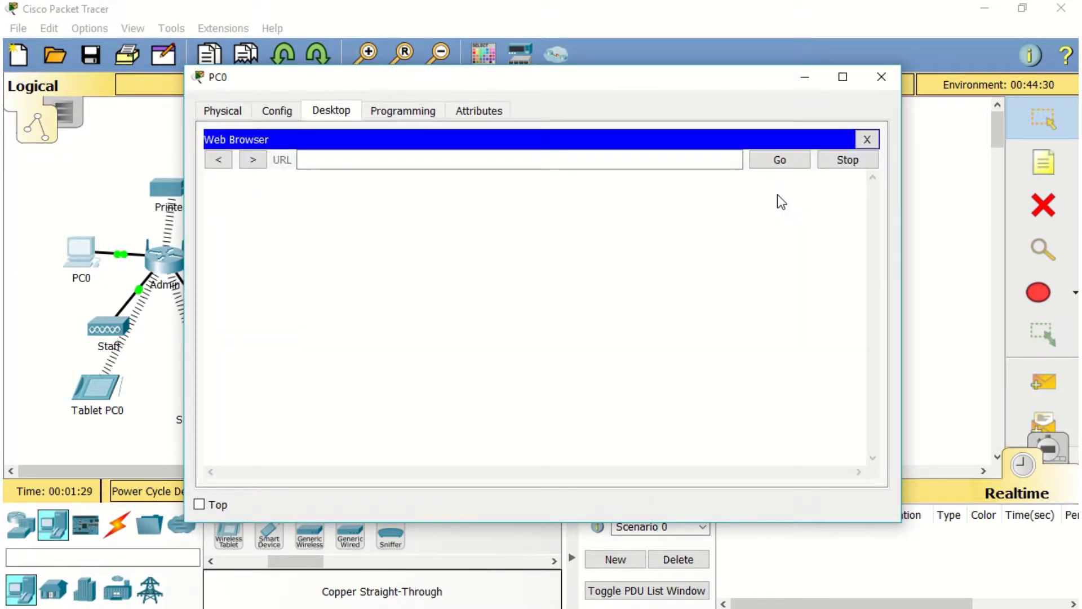
pyautogui.click(725, 161)
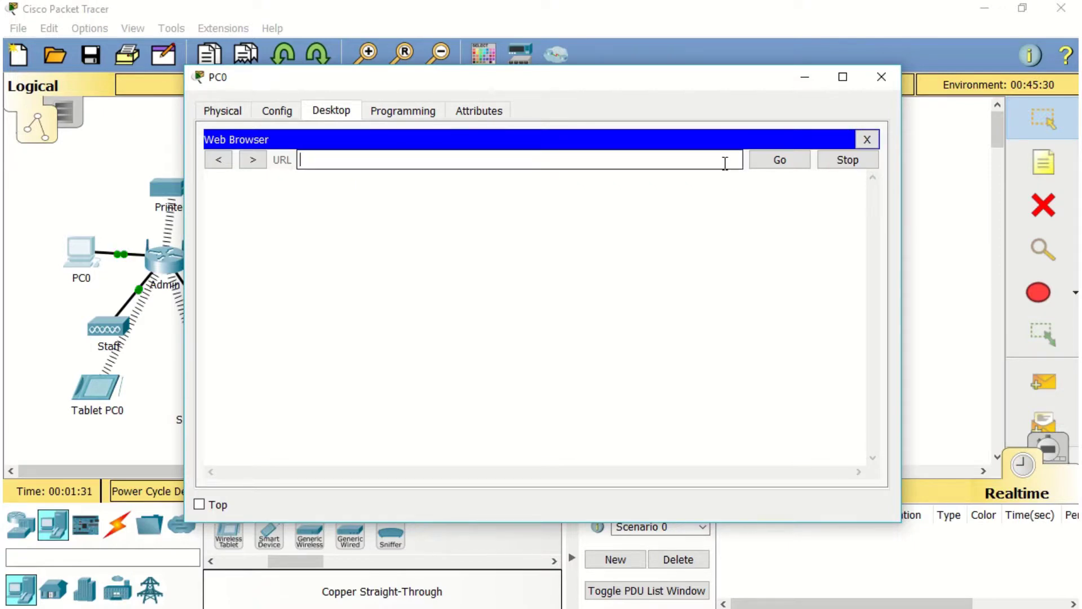
pyautogui.write('192.168.0.1')
pyautogui.press('Return')
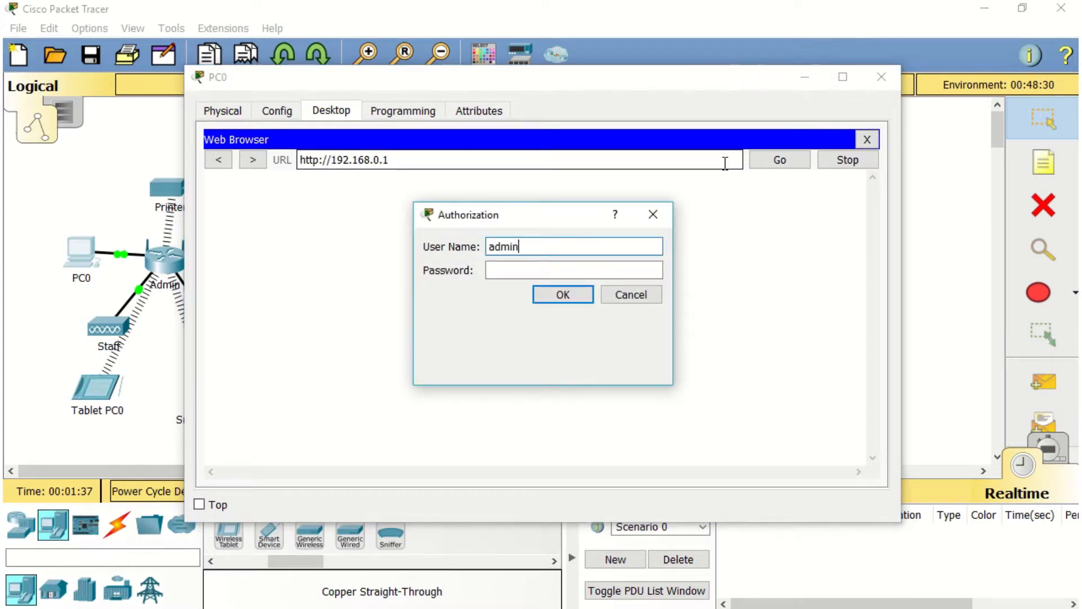
pyautogui.press('Tab')
pyautogui.write('admin')
pyautogui.press('Return')
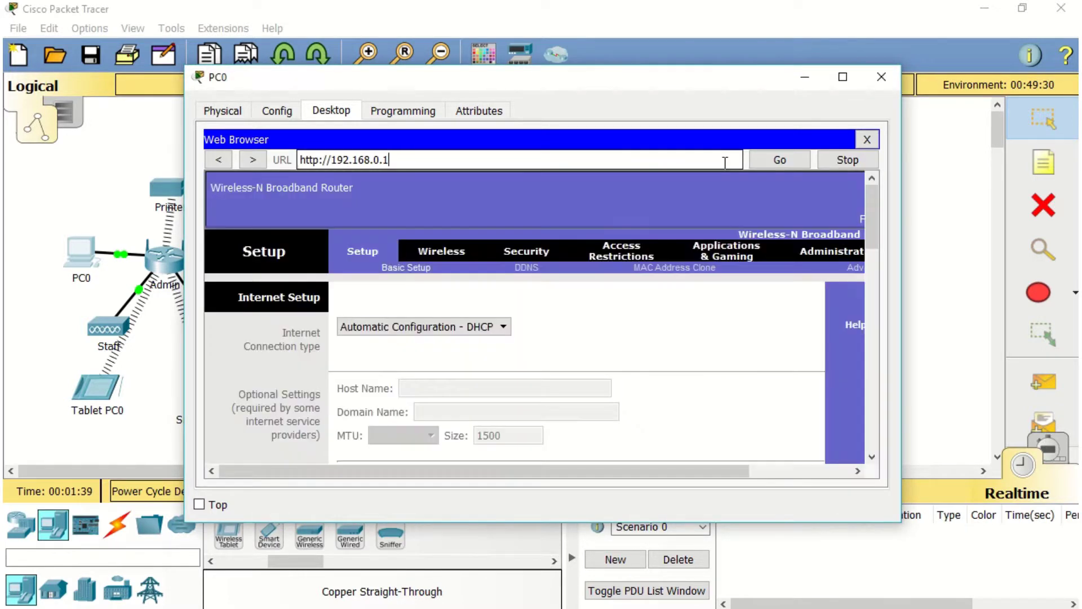
# Save the router's current setup settings and continue back to the configuration pages
pyautogui.moveTo(872, 202); pyautogui.dragTo(722, 275)
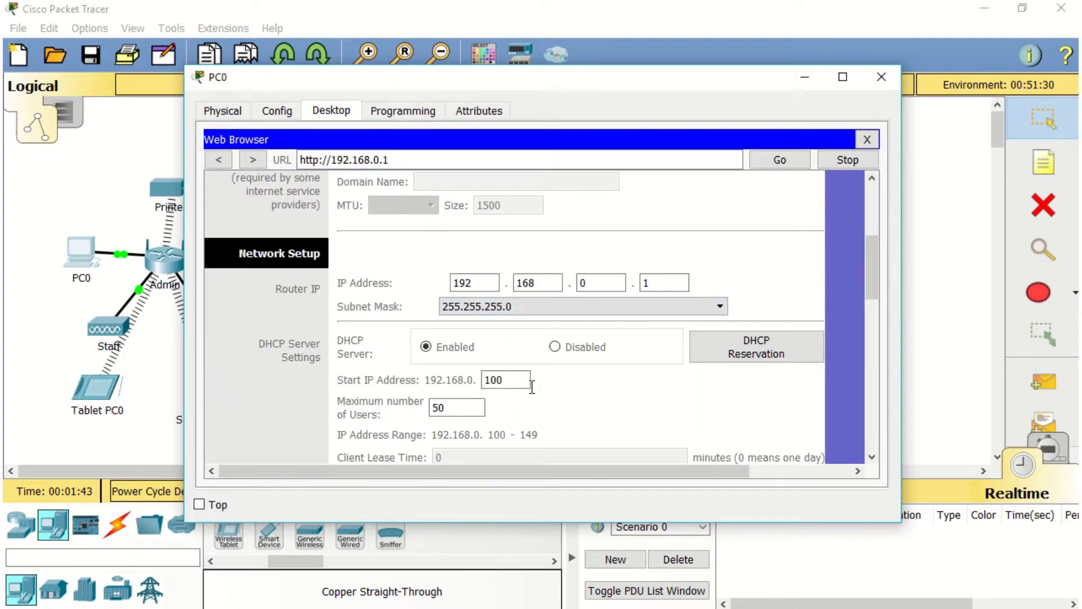
pyautogui.moveTo(876, 289); pyautogui.dragTo(888, 437)
pyautogui.click(646, 438)
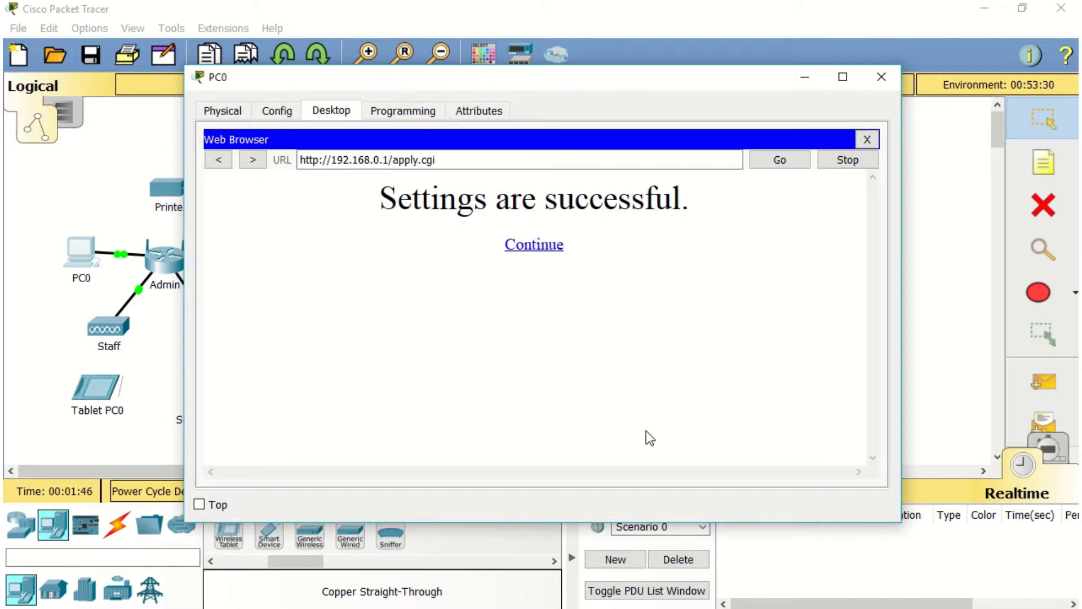
pyautogui.click(553, 250)
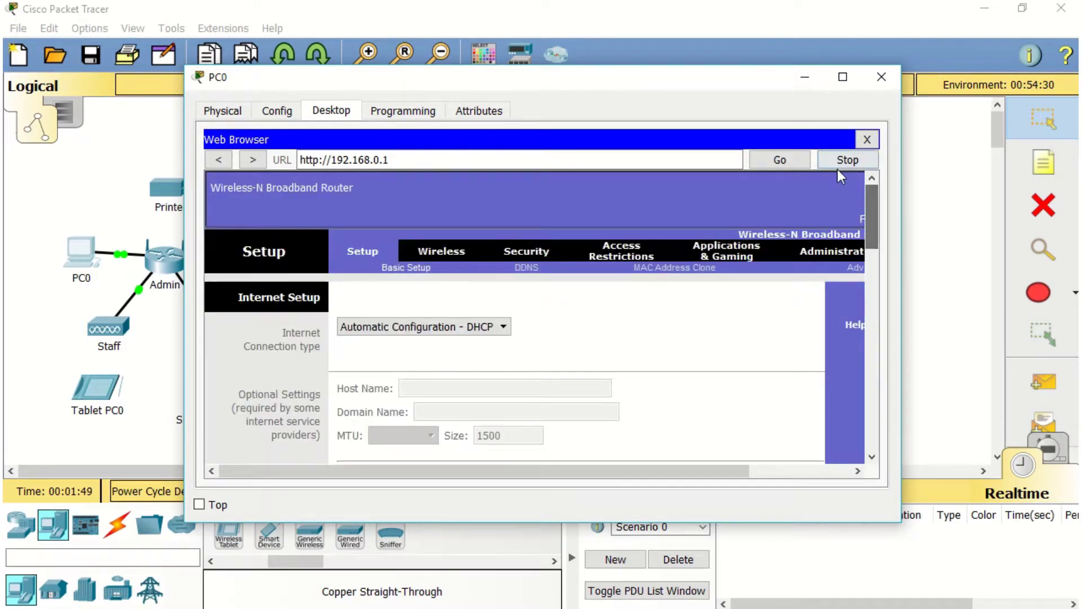
# Change the basic wireless SSID from Default to Admin and save the settings
pyautogui.click(441, 255)
pyautogui.click(633, 369)
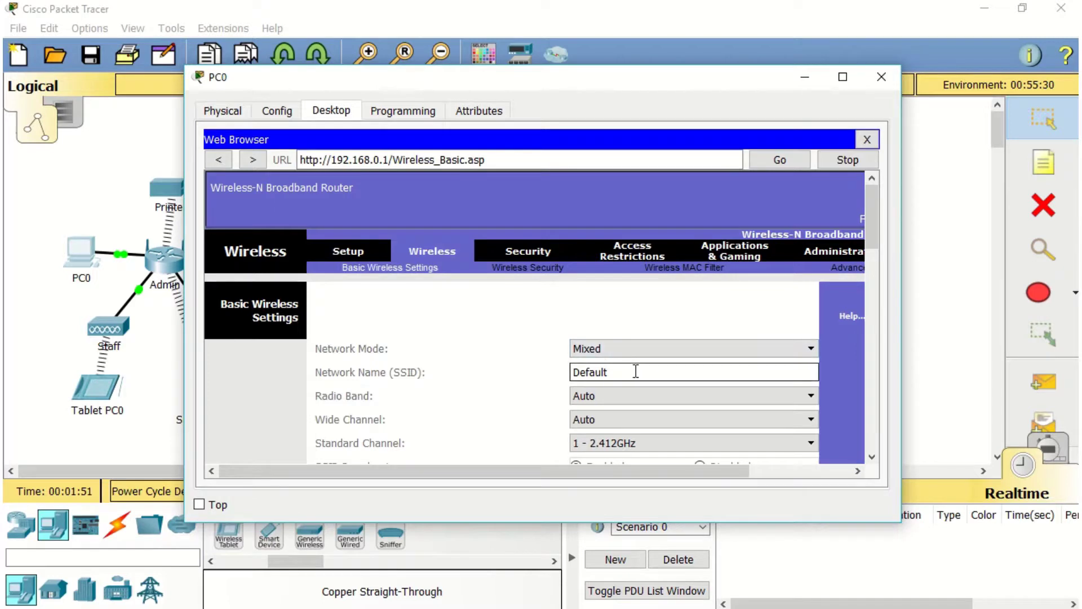
pyautogui.moveTo(633, 369); pyautogui.dragTo(459, 357)
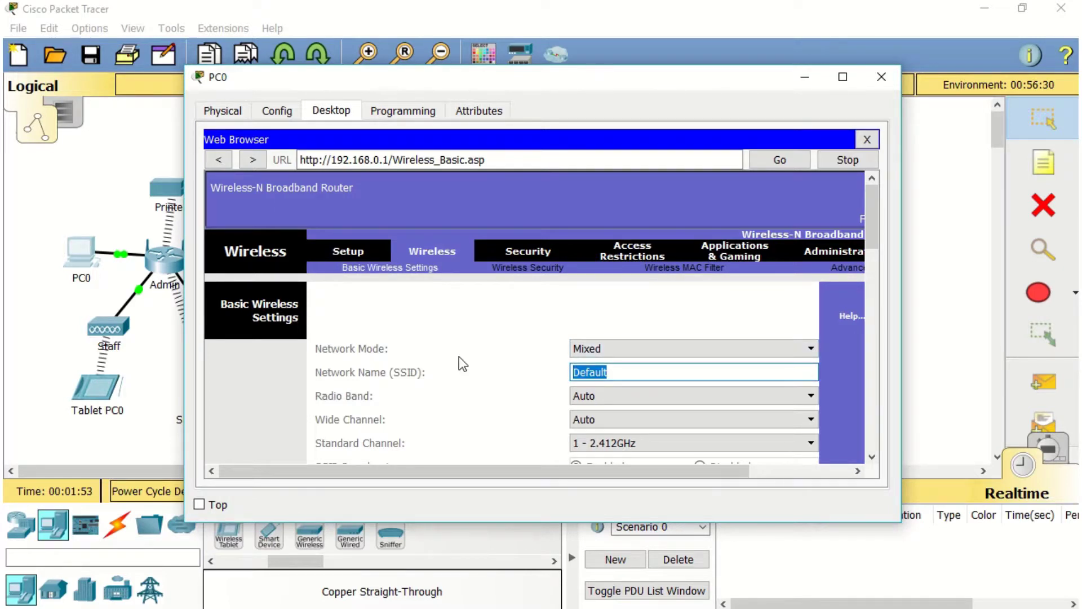
pyautogui.write('Admin')
pyautogui.moveTo(864, 221); pyautogui.dragTo(862, 411)
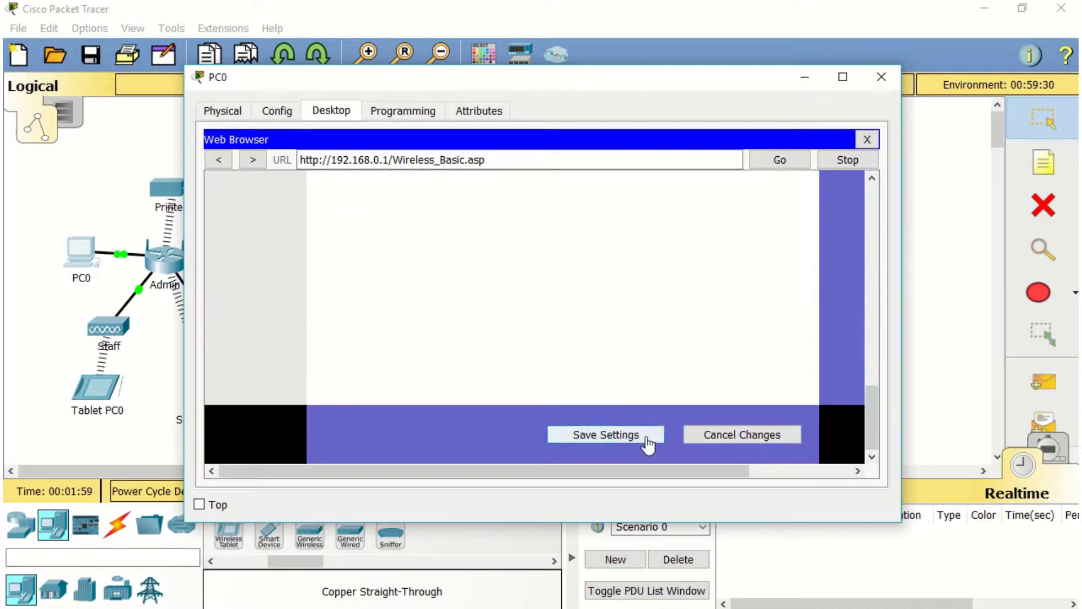
pyautogui.click(646, 438)
pyautogui.click(557, 246)
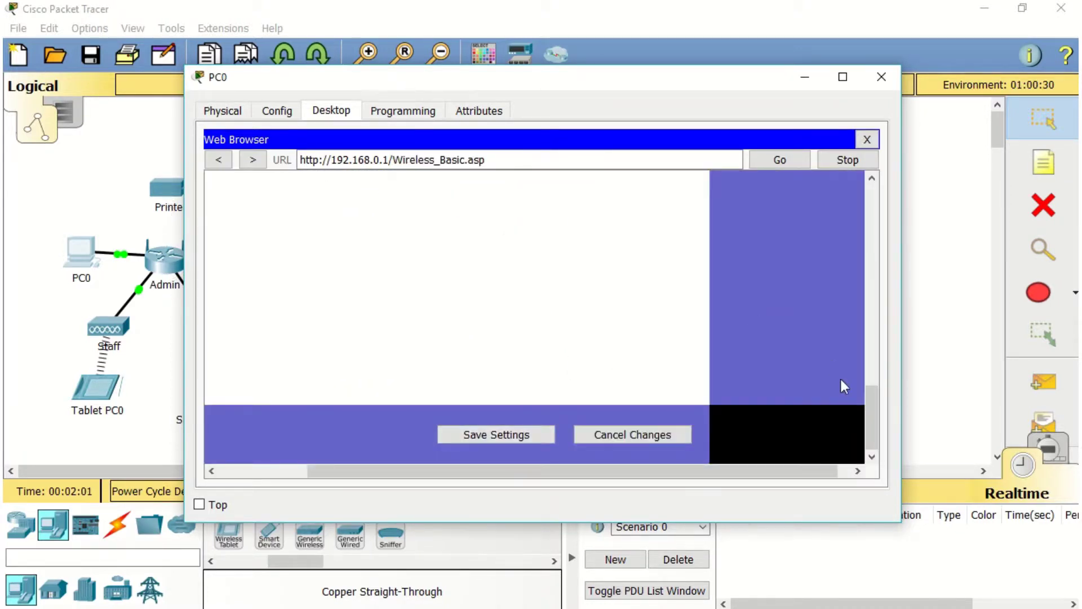
pyautogui.moveTo(874, 394); pyautogui.dragTo(864, 183)
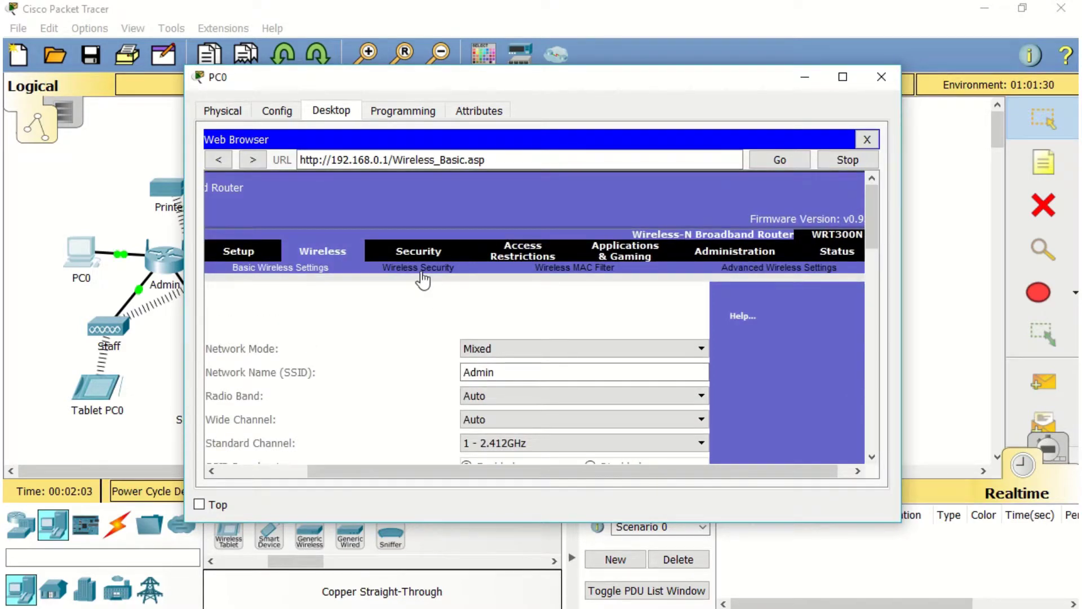
# Set Admin's wireless security mode to WEP with a Key1 value, save, and close PC0
pyautogui.click(423, 271)
pyautogui.click(626, 326)
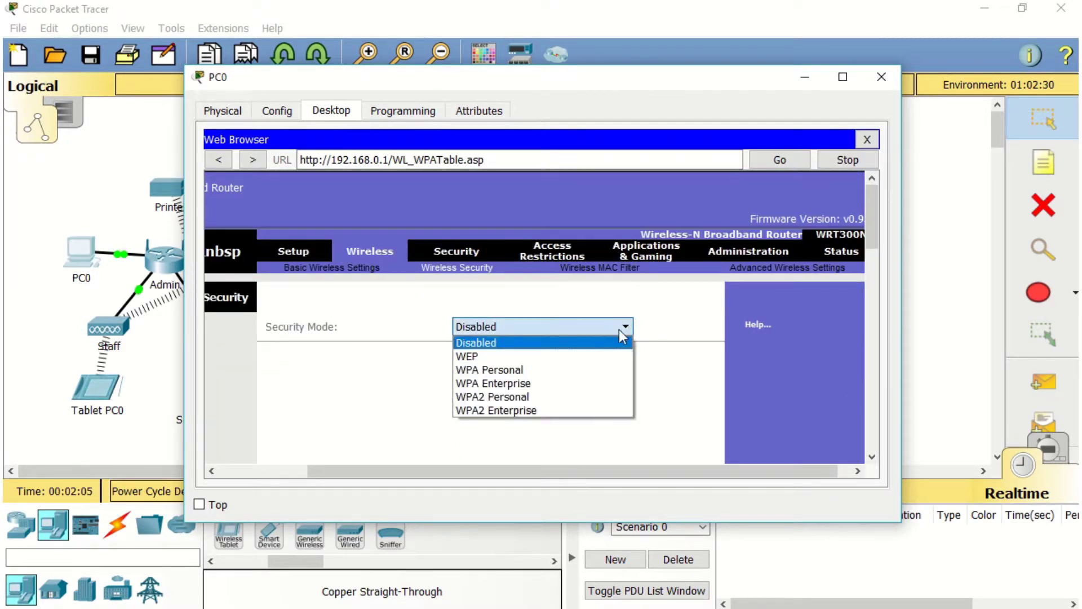
pyautogui.click(608, 356)
pyautogui.moveTo(866, 238); pyautogui.dragTo(867, 258)
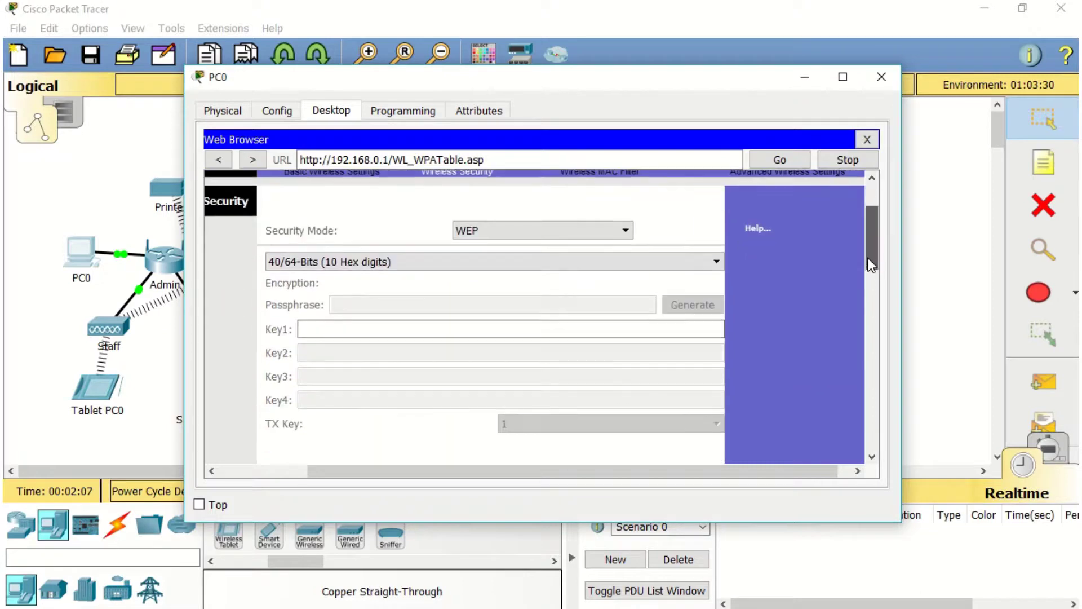
pyautogui.click(631, 328)
pyautogui.write('12')
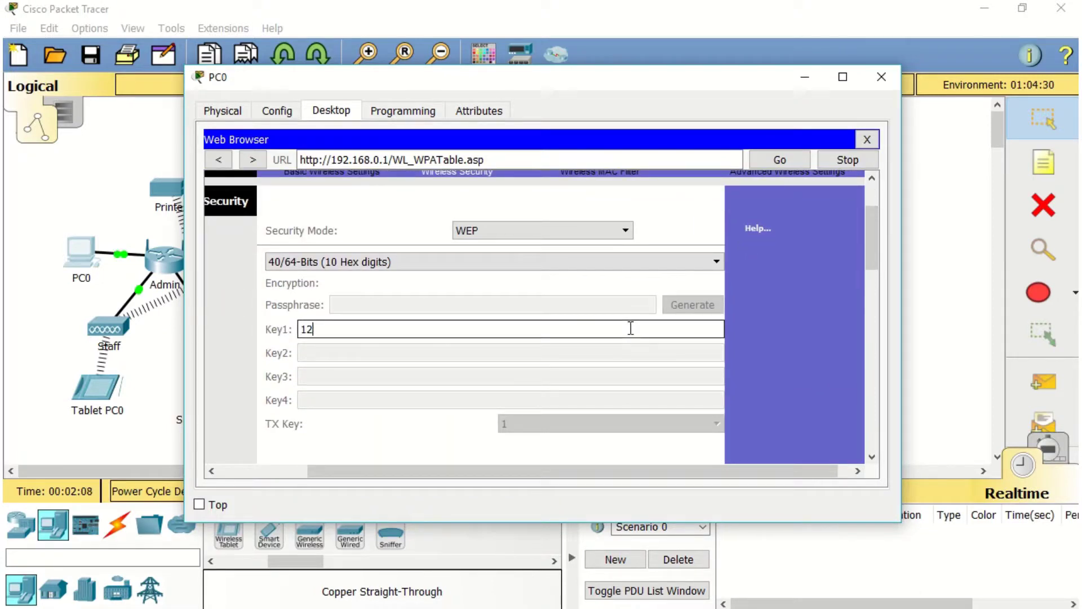
pyautogui.write('34567890')
pyautogui.moveTo(866, 260); pyautogui.dragTo(866, 449)
pyautogui.click(569, 448)
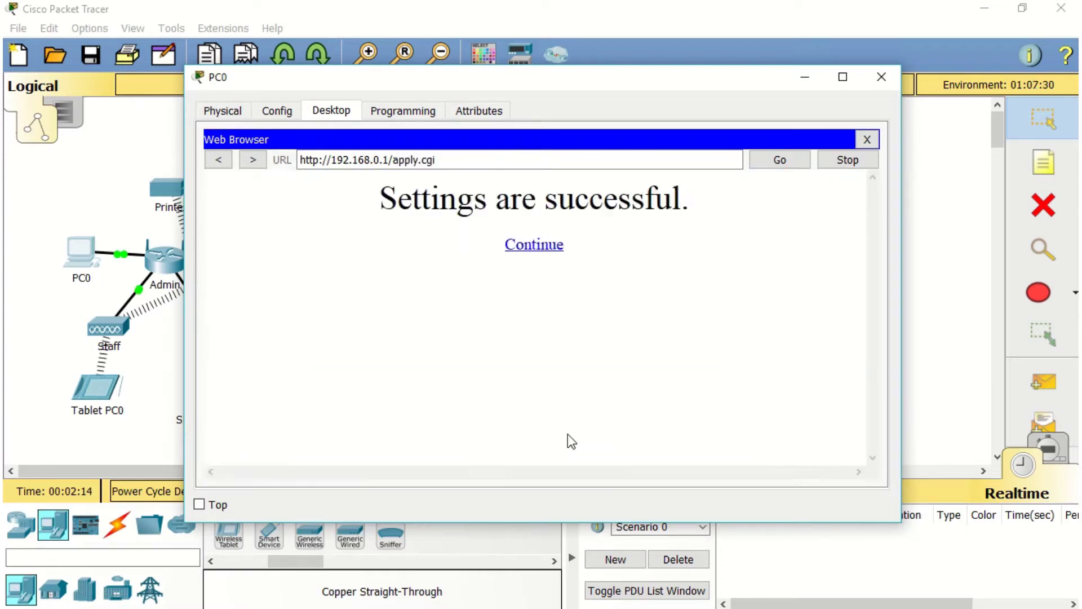
pyautogui.click(125, 448)
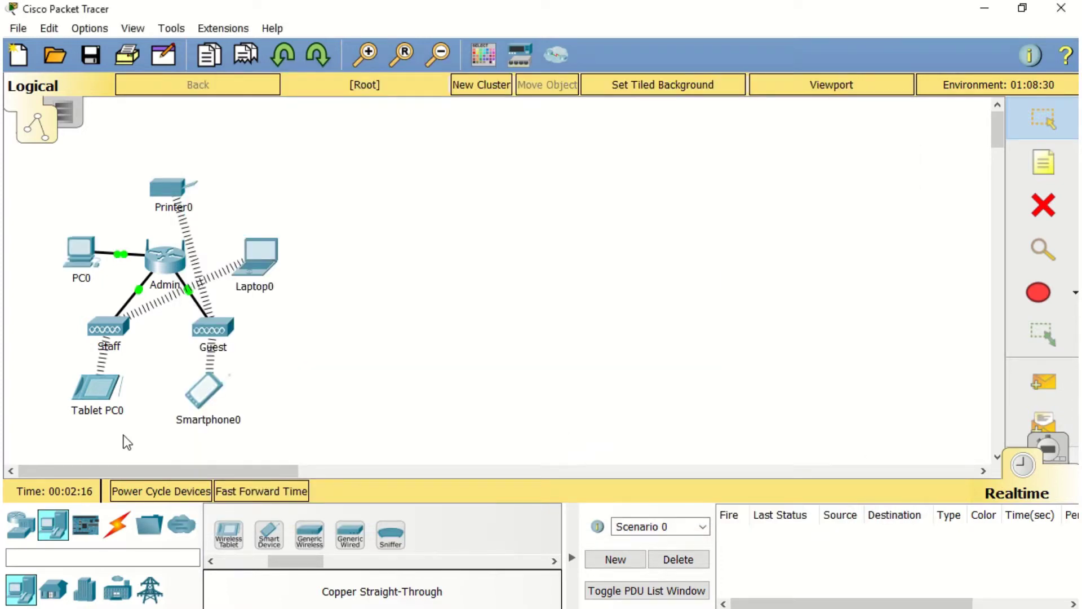
# Give the Staff access point's Port 1 SSID Staff with WPA-PSK and a passphrase
pyautogui.click(120, 333)
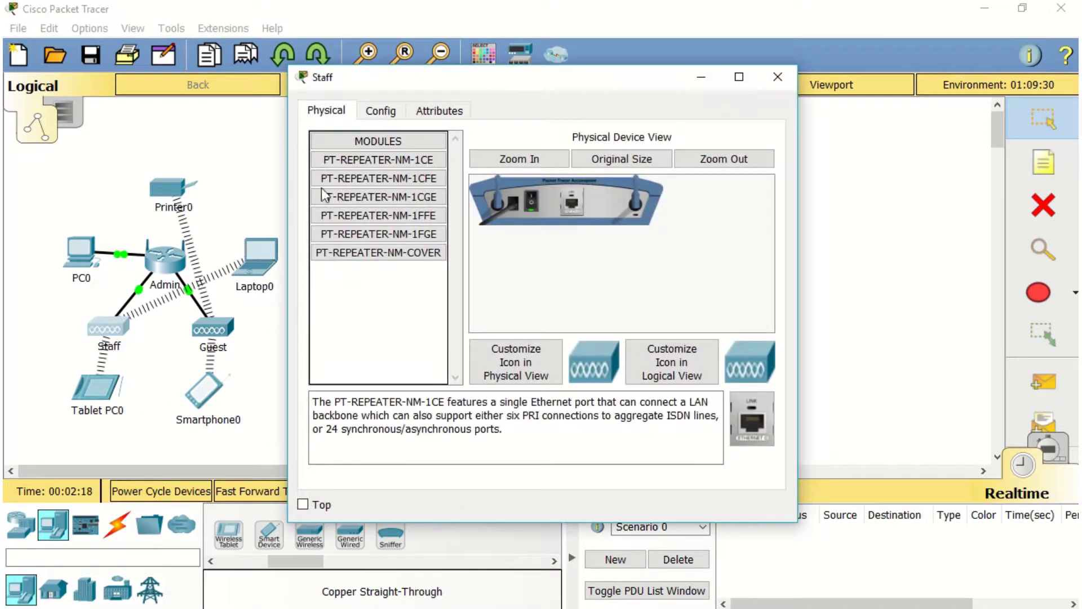
pyautogui.click(398, 113)
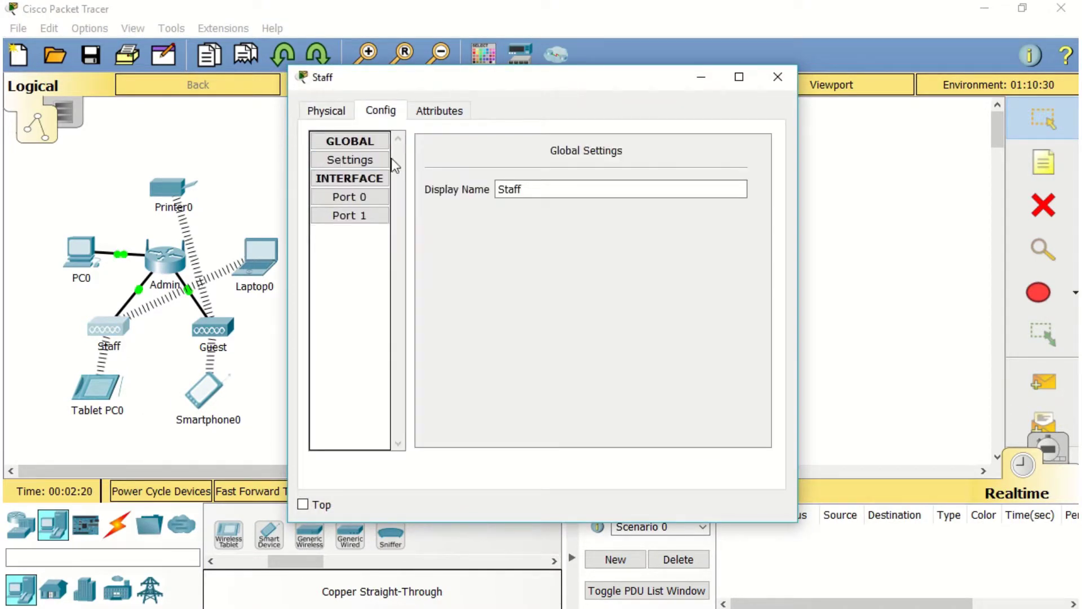
pyautogui.click(364, 215)
pyautogui.doubleClick(641, 172)
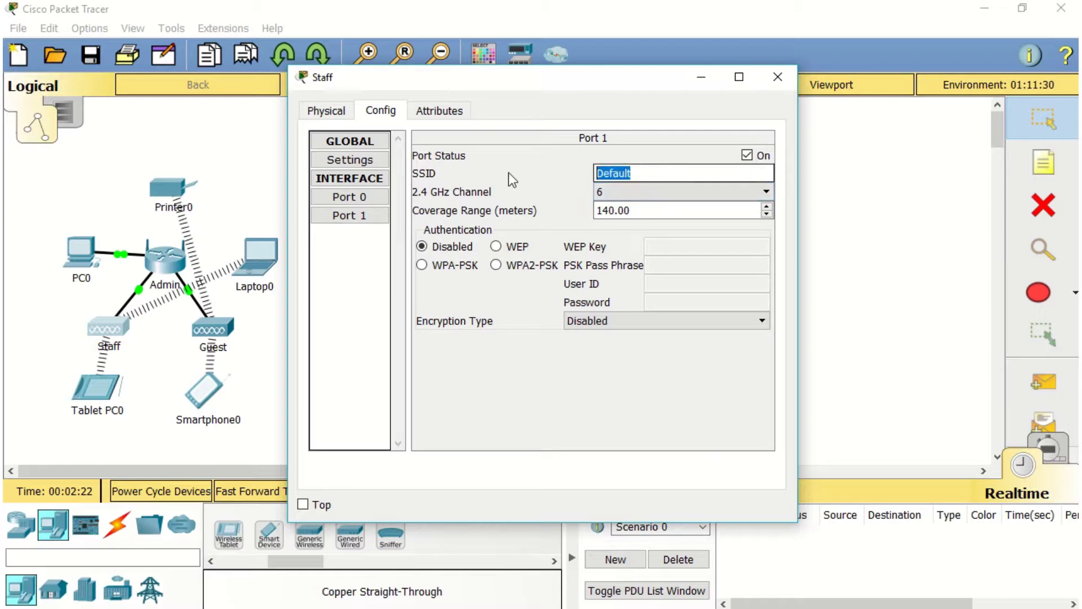
pyautogui.write('Staff')
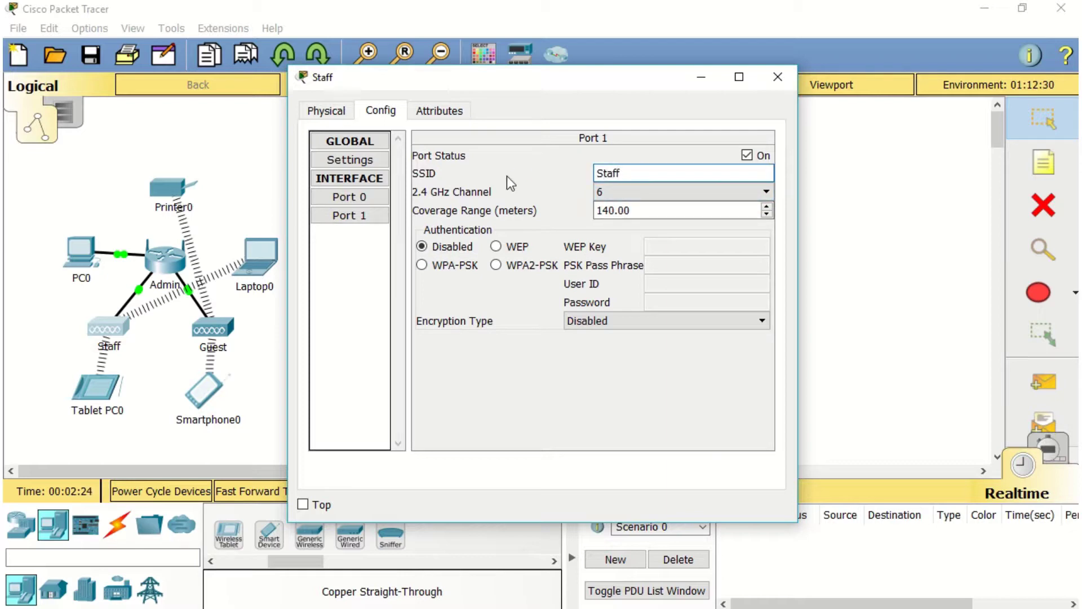
pyautogui.click(431, 270)
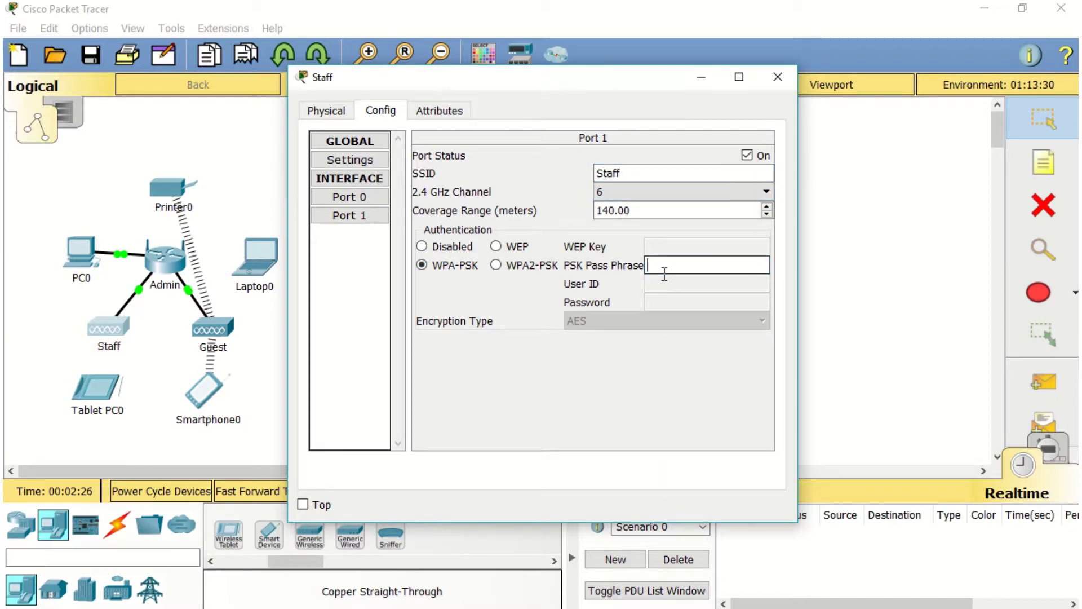
pyautogui.write('Staff12')
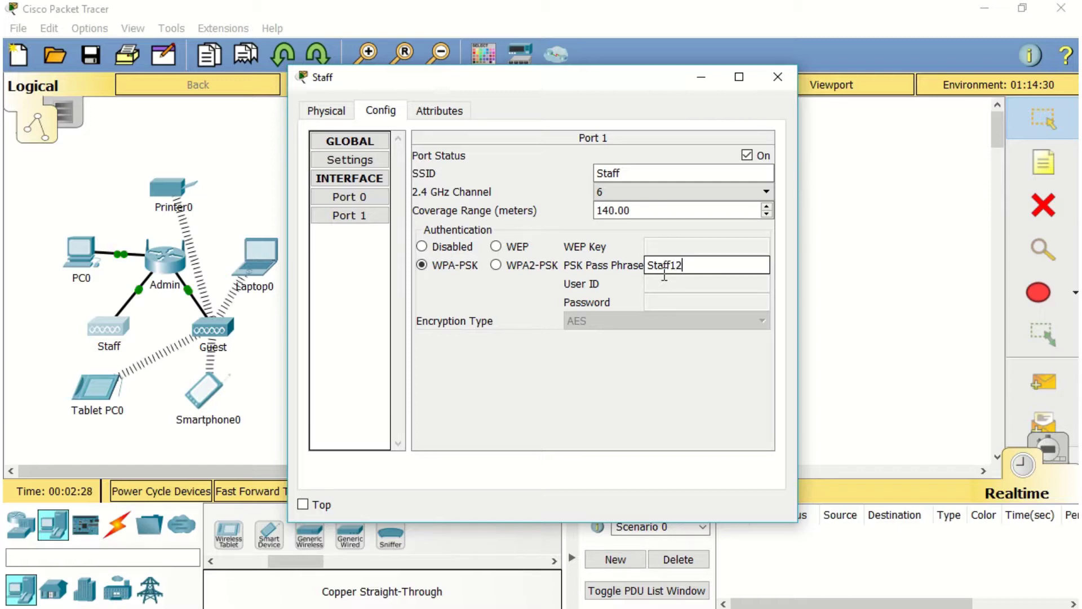
pyautogui.write('3')
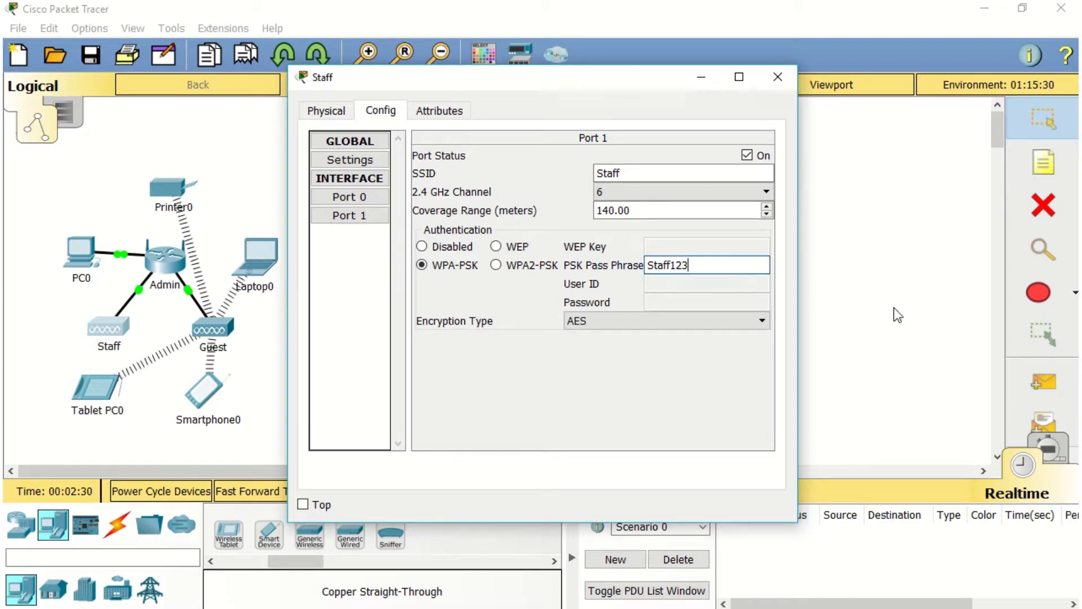
pyautogui.click(472, 322)
# Change the Guest access point's Port 1 SSID from Default to Guest
pyautogui.click(213, 327)
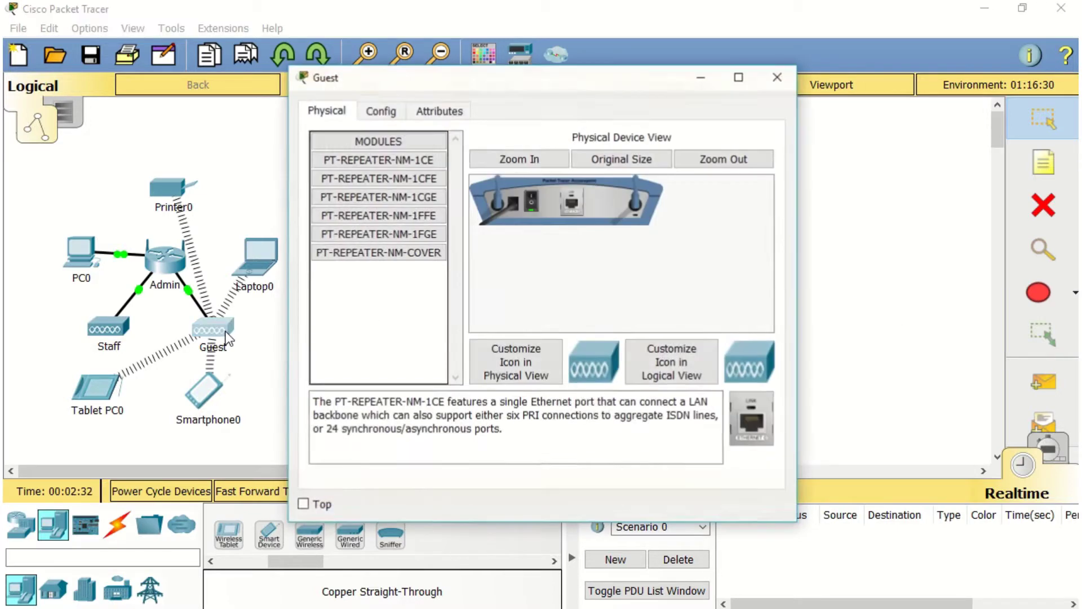
pyautogui.click(392, 109)
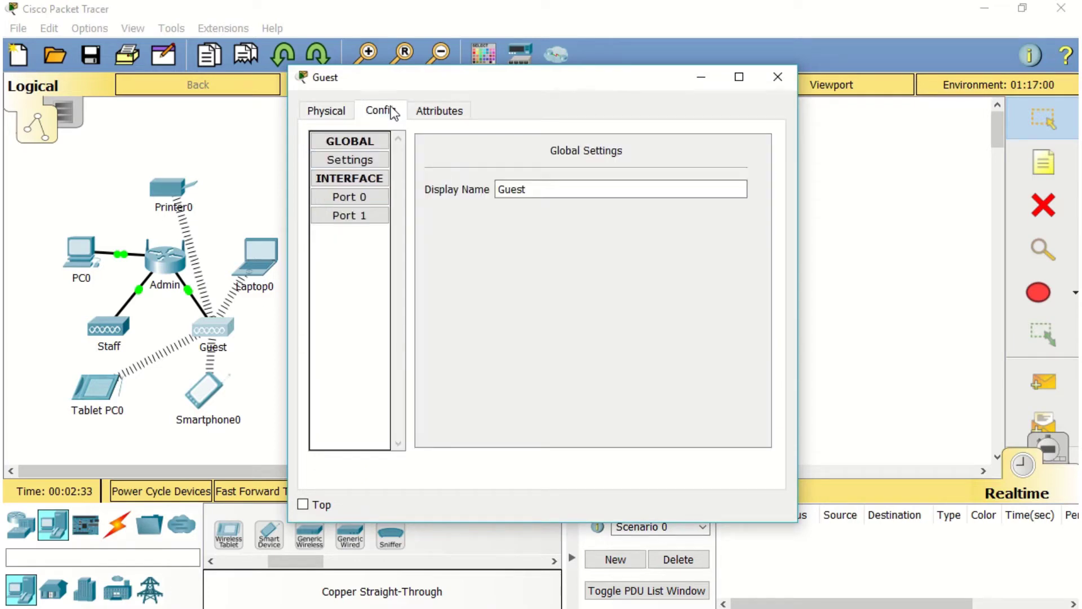
pyautogui.click(372, 217)
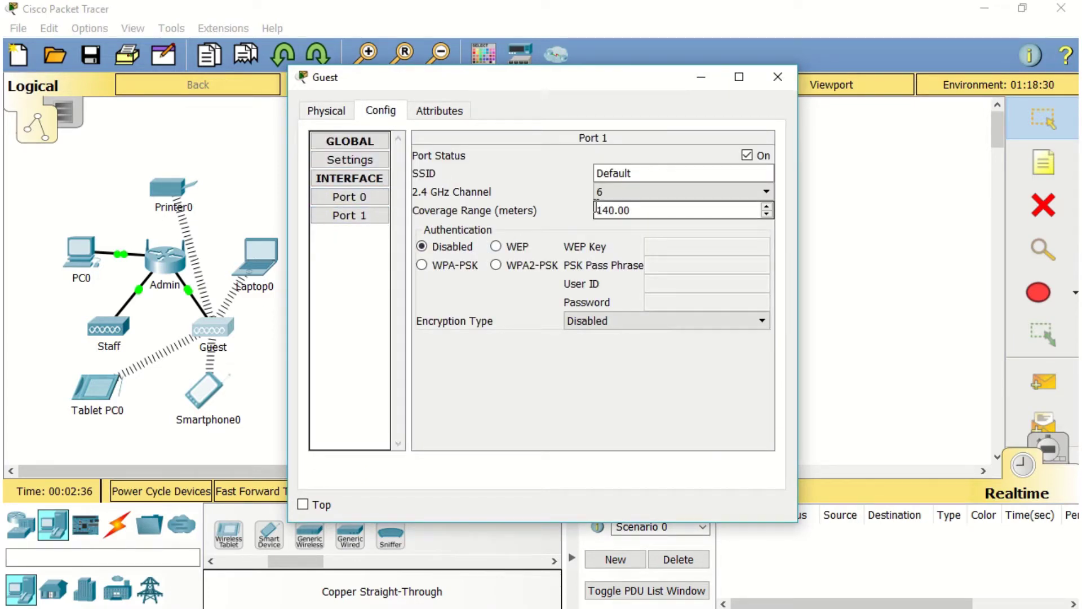
pyautogui.doubleClick(609, 173)
pyautogui.write('Guest')
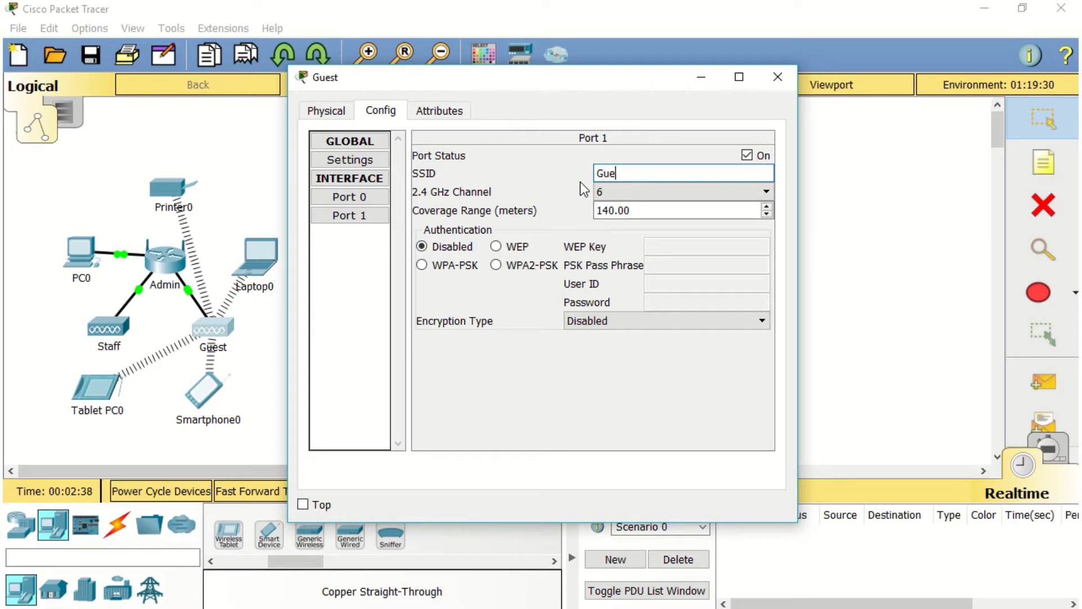
pyautogui.click(860, 255)
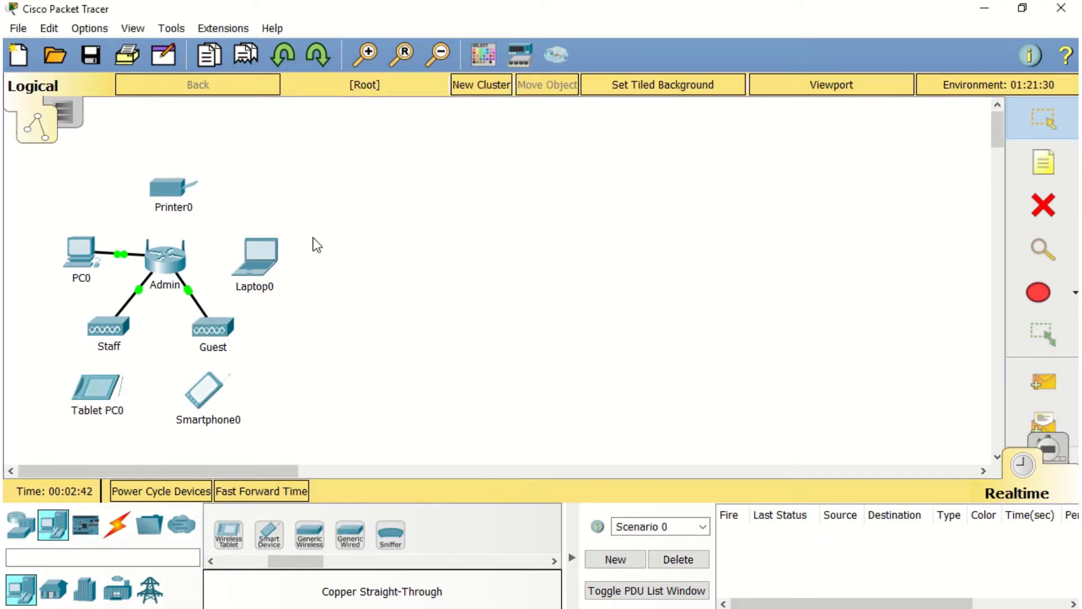
# Join Laptop0 to the Admin network via PC Wireless using the WEP key, then close it
pyautogui.click(262, 257)
pyautogui.moveTo(340, 78); pyautogui.dragTo(452, 76)
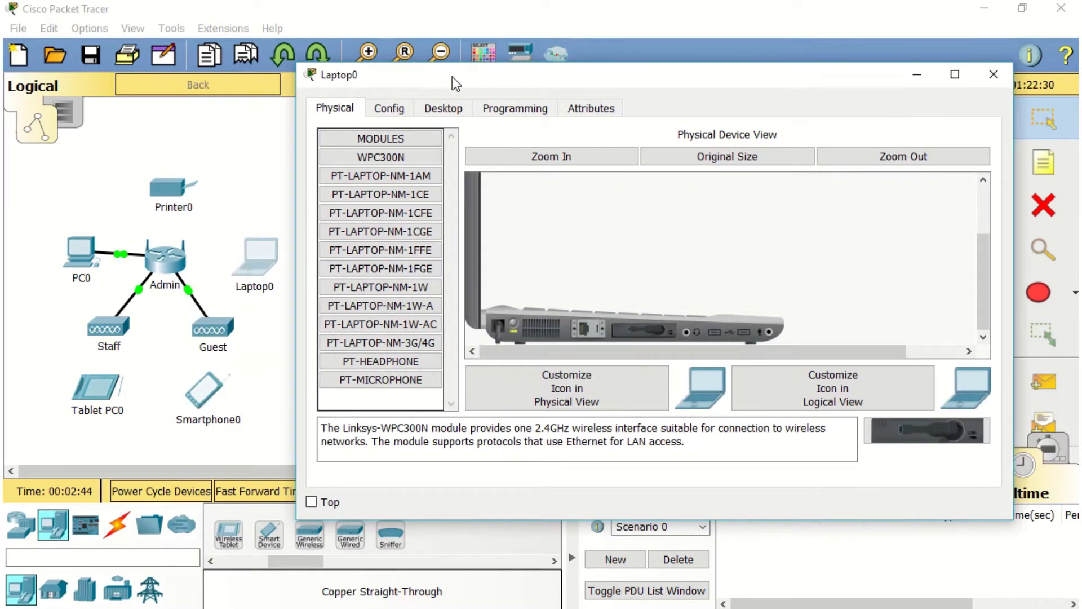
pyautogui.click(443, 107)
pyautogui.click(395, 322)
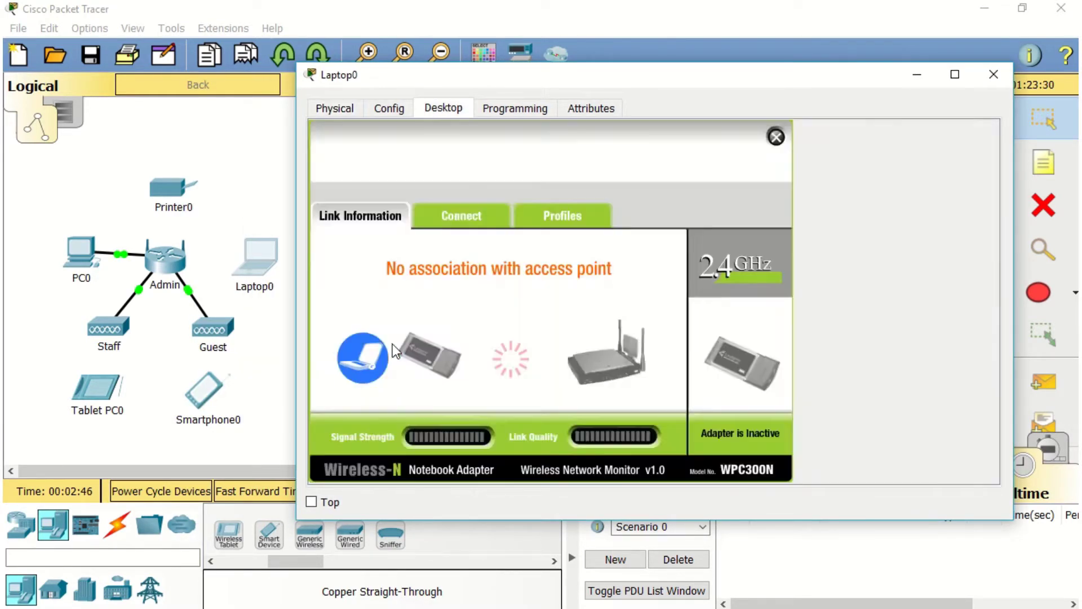
pyautogui.click(451, 222)
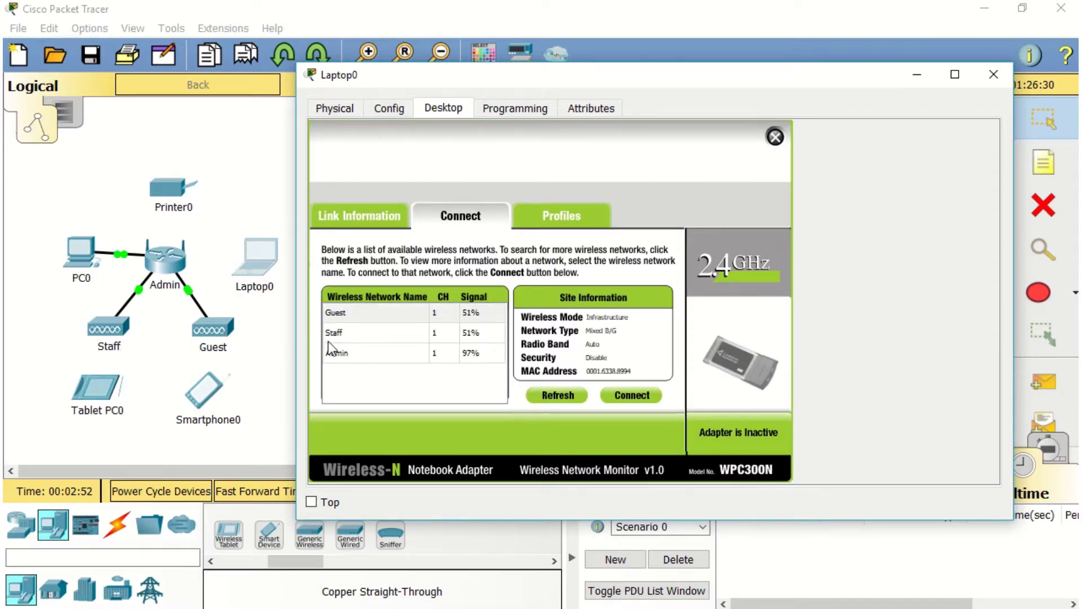
pyautogui.click(331, 354)
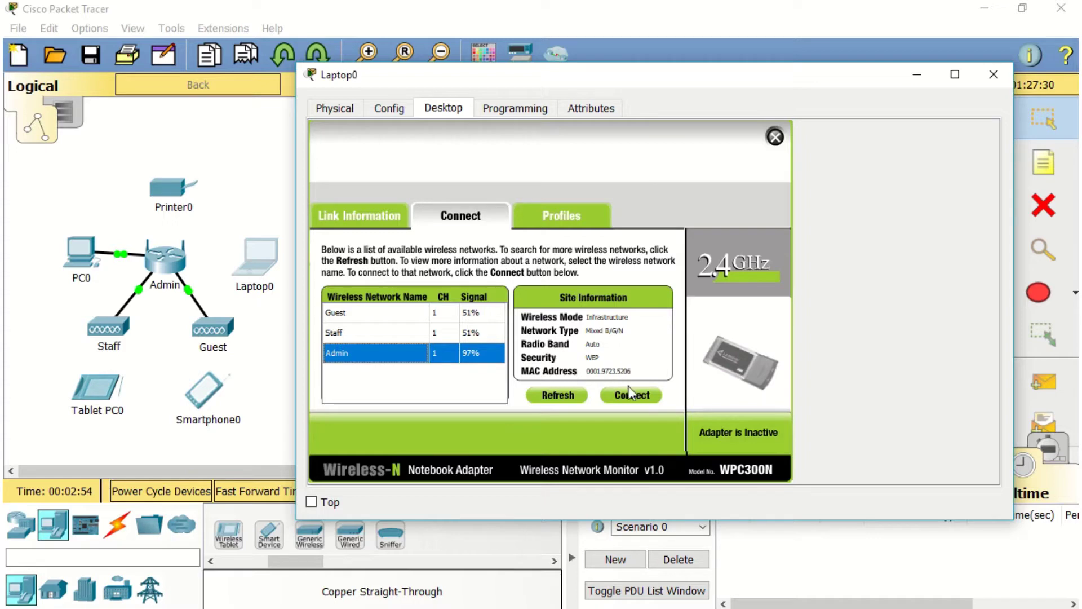
pyautogui.click(629, 390)
pyautogui.click(474, 367)
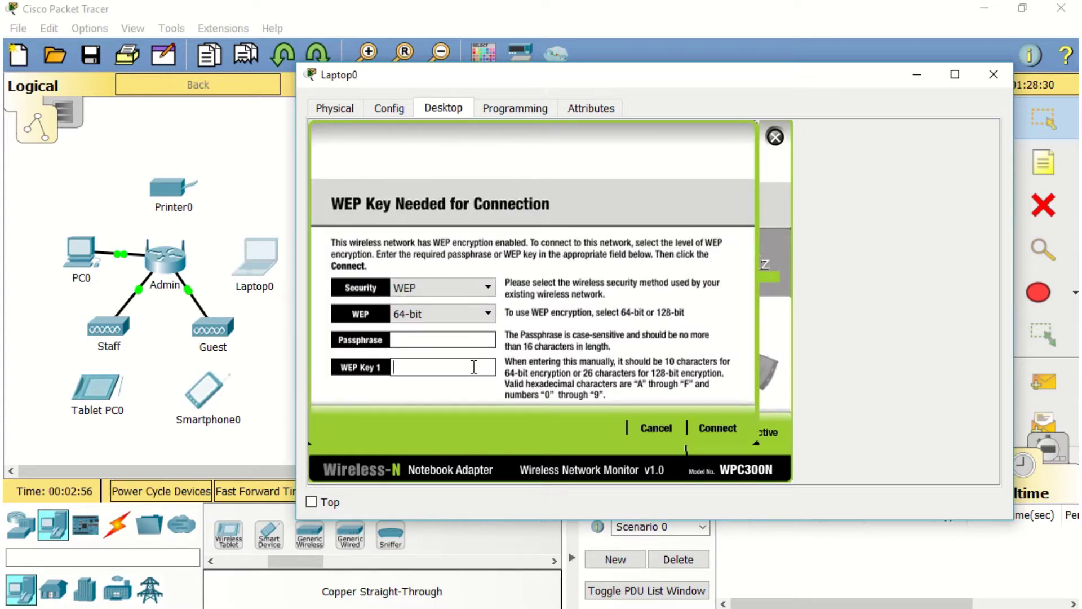
pyautogui.write('1234567890')
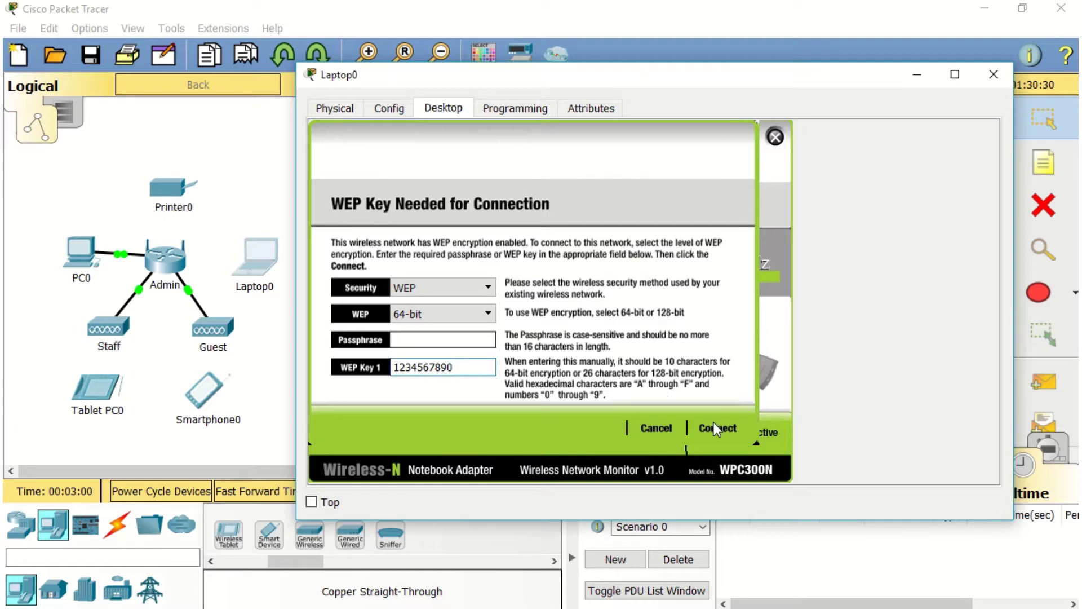
pyautogui.click(714, 427)
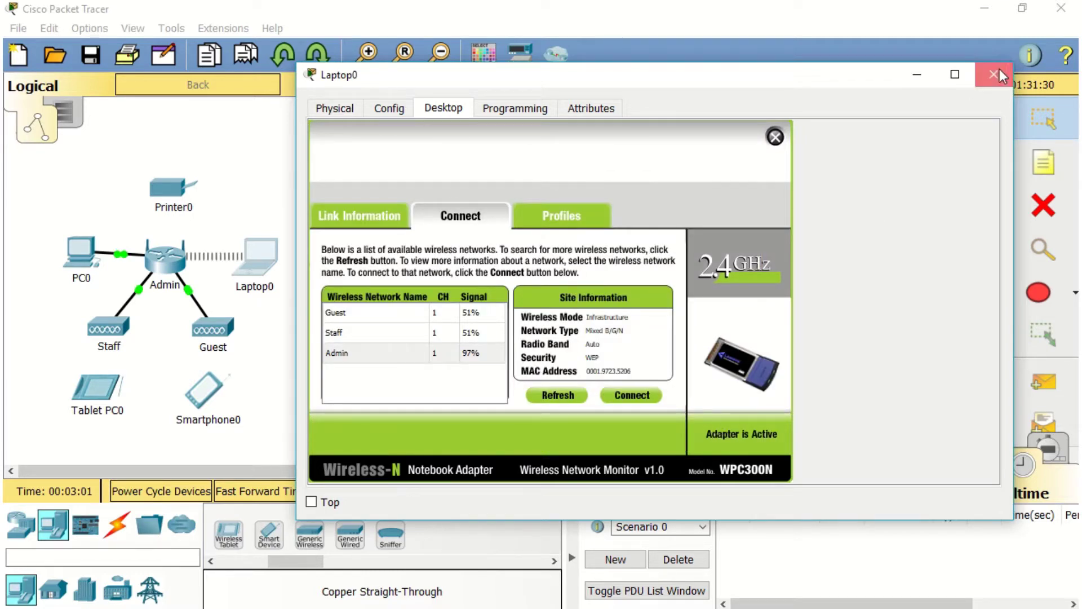
pyautogui.click(995, 75)
# Set Printer0's Wireless0 SSID to Admin with WEP authentication and the WEP key, then close it
pyautogui.click(192, 191)
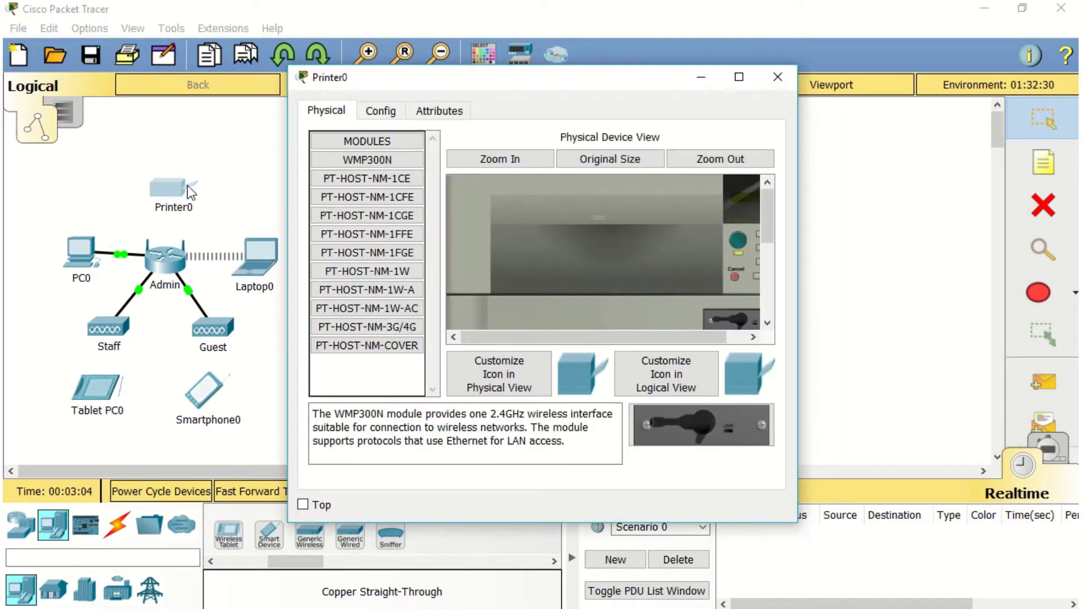
pyautogui.click(381, 111)
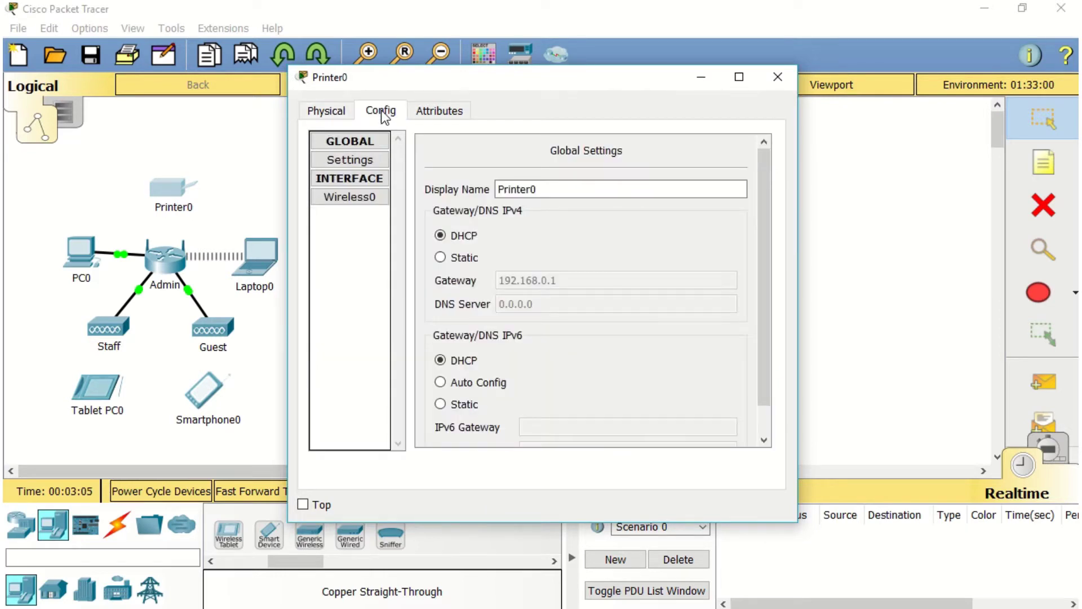
pyautogui.click(373, 194)
pyautogui.moveTo(625, 209); pyautogui.dragTo(489, 194)
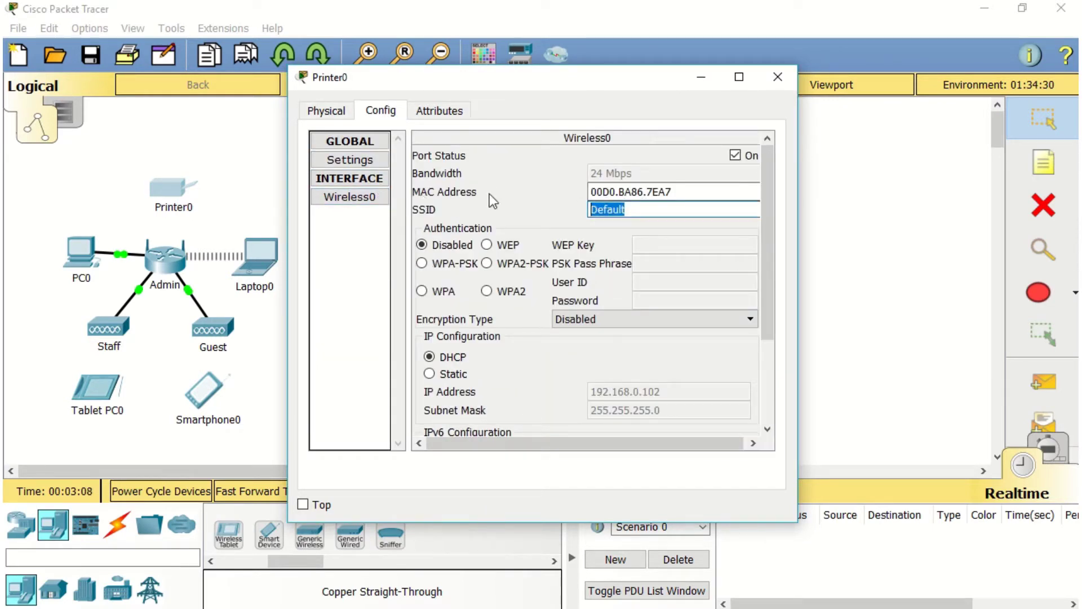
pyautogui.write('Asm')
pyautogui.press('BackSpace')
pyautogui.press('BackSpace')
pyautogui.write('dmin')
pyautogui.click(486, 244)
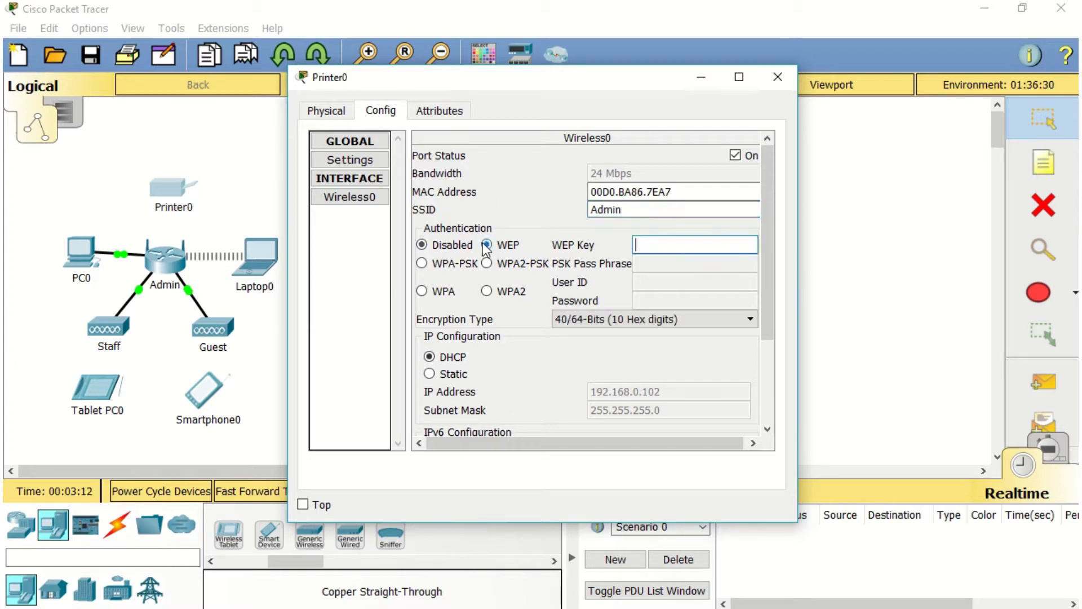
pyautogui.write('1234567890')
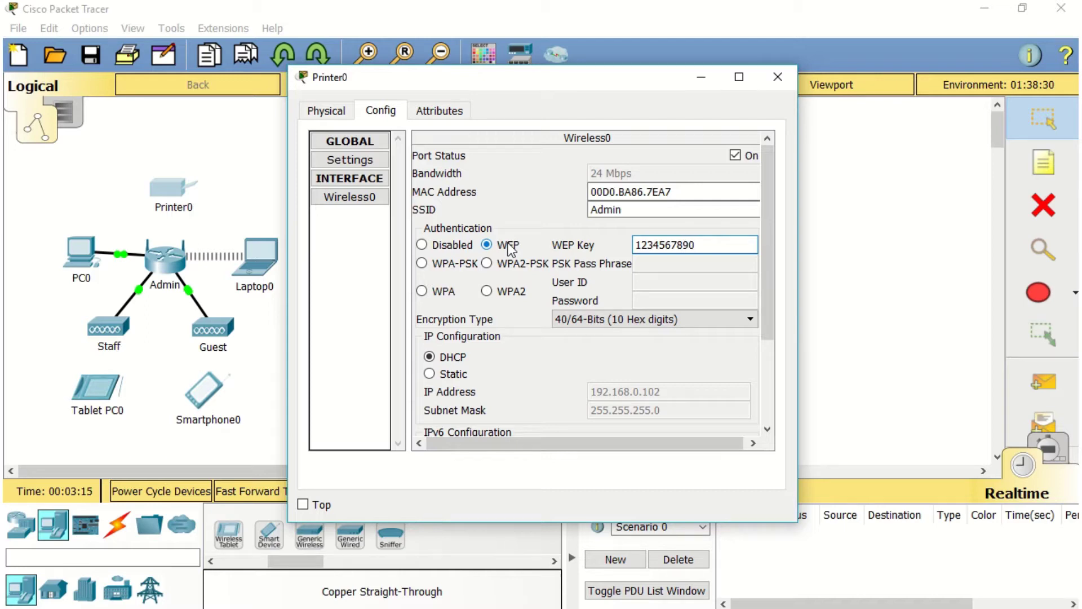
pyautogui.hotkey('alt', 'F4')
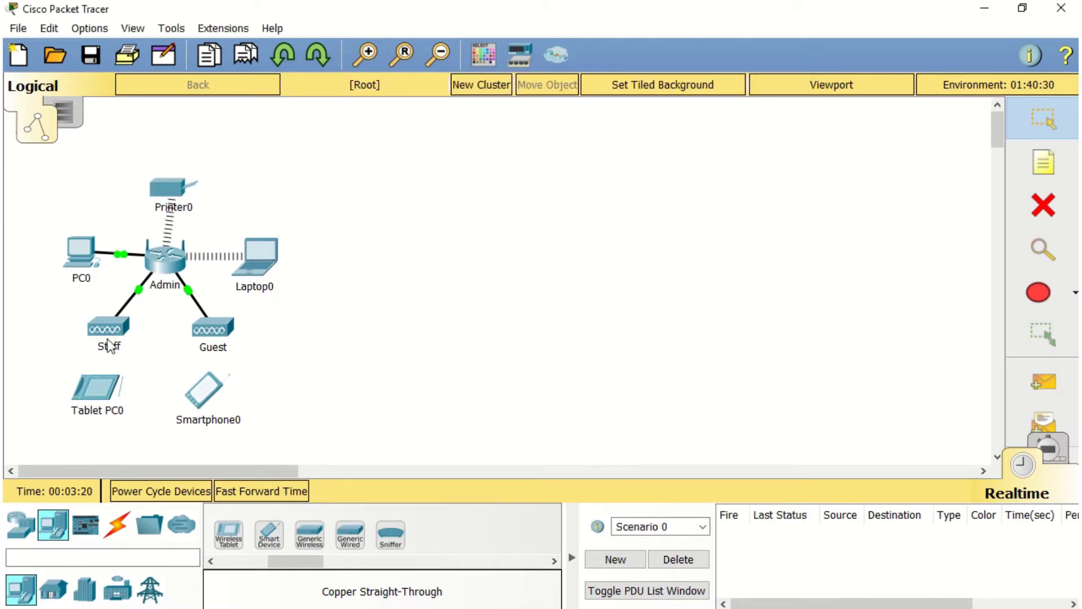
# Set Tablet PC0's Wireless0 SSID to Staff with WPA-PSK and the passphrase, then close it
pyautogui.click(101, 390)
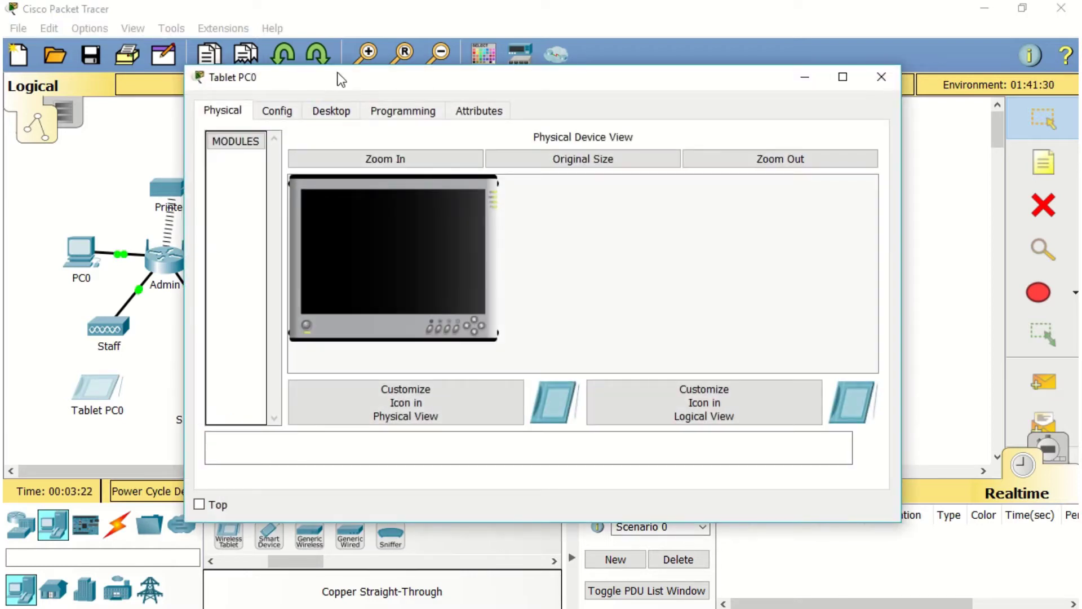
pyautogui.moveTo(342, 80); pyautogui.dragTo(454, 87)
pyautogui.click(400, 125)
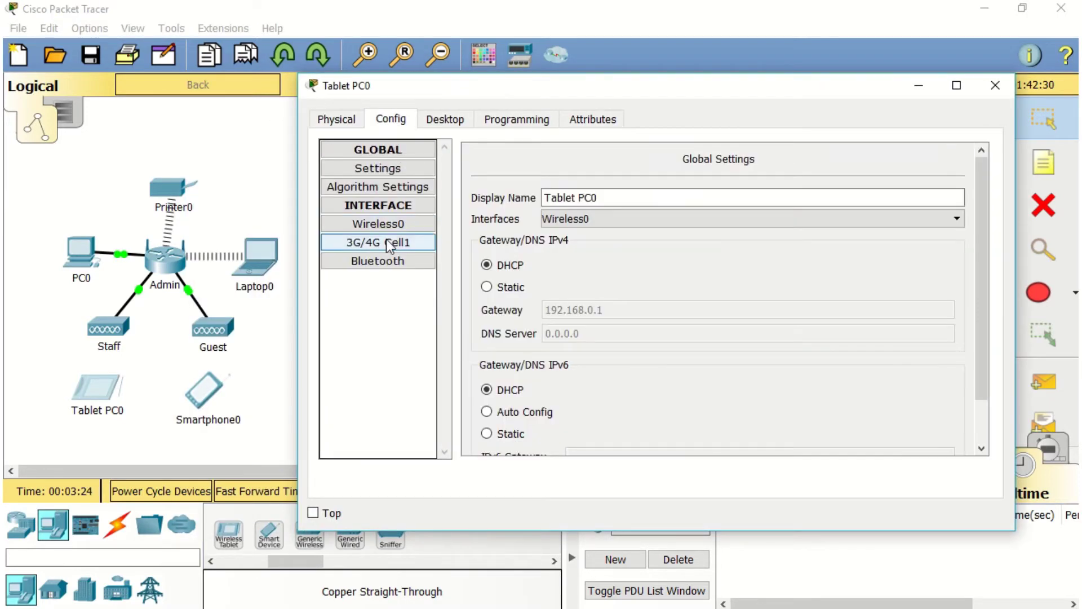
pyautogui.click(384, 225)
pyautogui.doubleClick(738, 218)
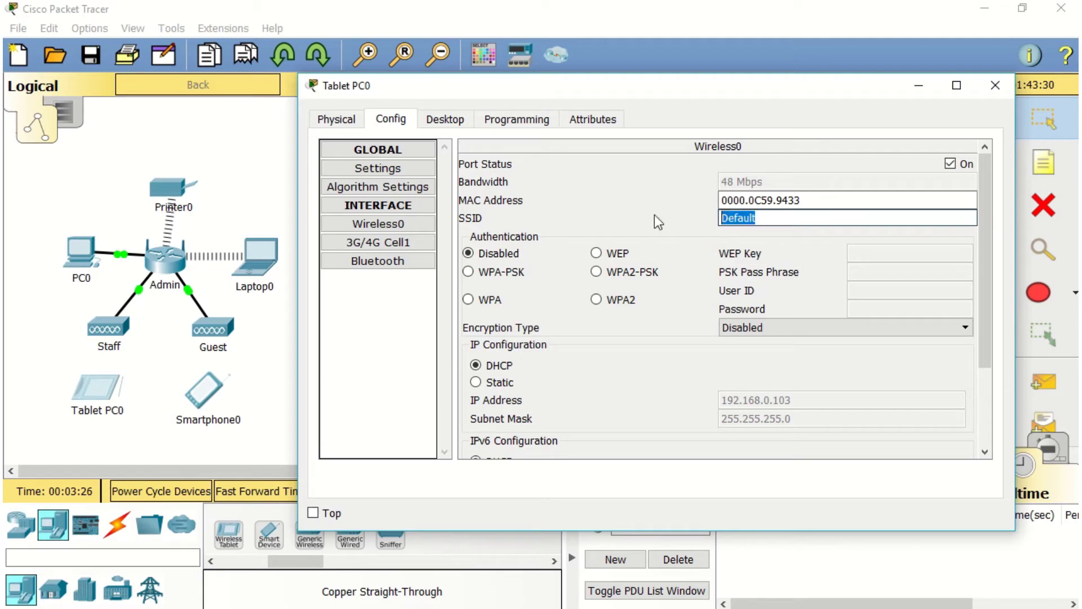
pyautogui.write('Staff')
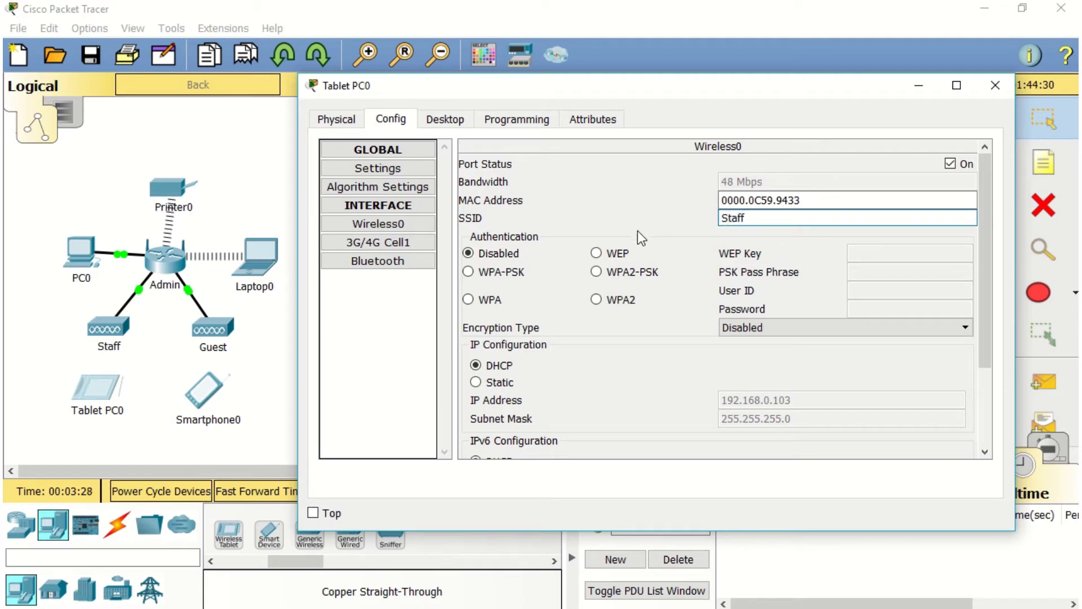
pyautogui.click(507, 273)
pyautogui.write('Sta')
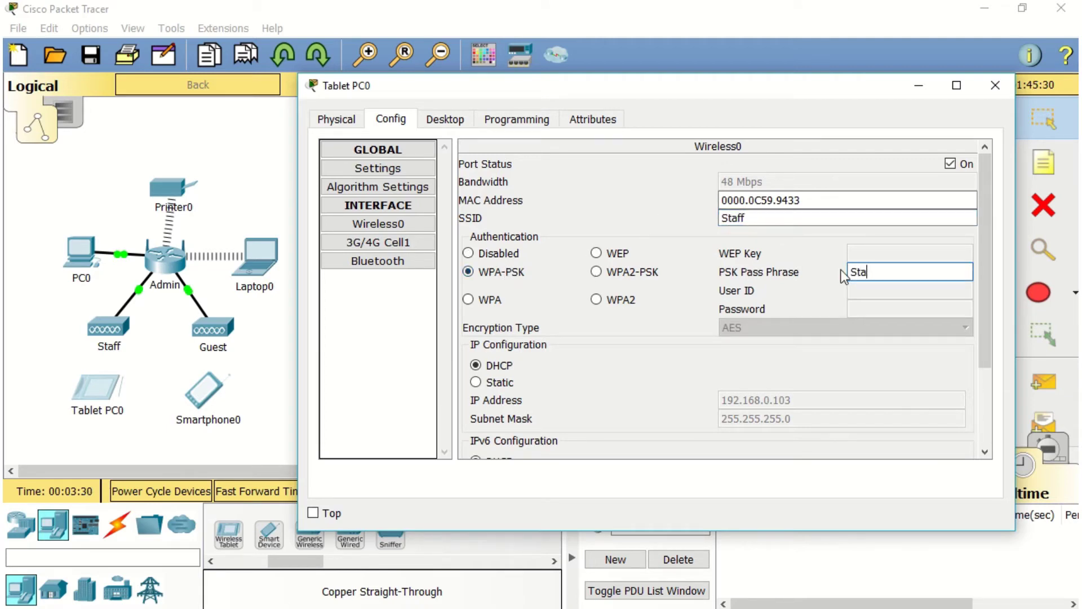
pyautogui.write('ff123')
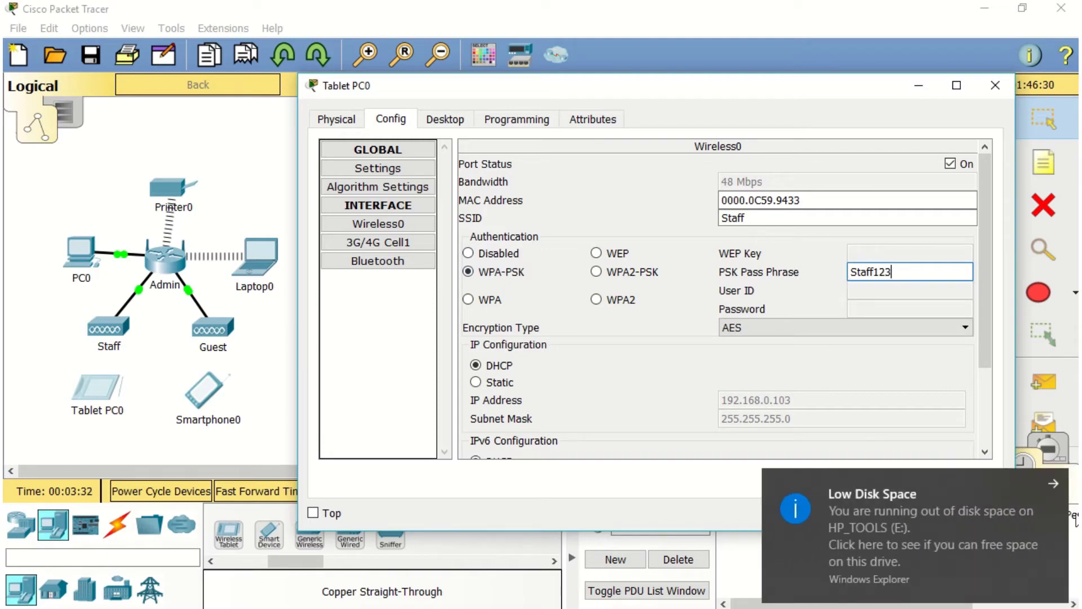
pyautogui.click(1051, 488)
pyautogui.hotkey('alt', 'F4')
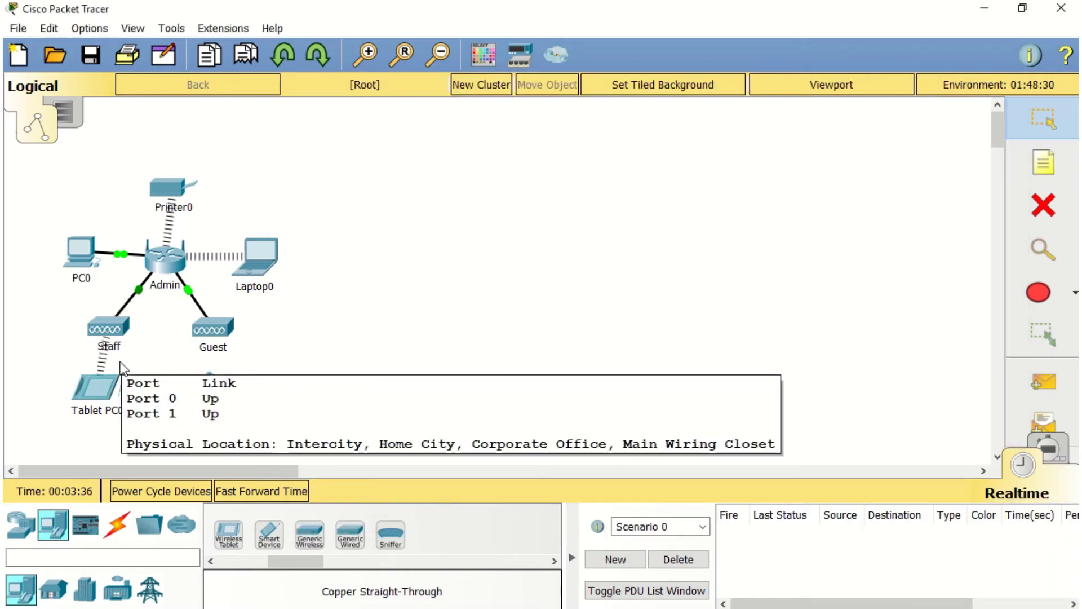
# Change Smartphone0's Wireless0 SSID from Default to Guest and close its window
pyautogui.click(215, 381)
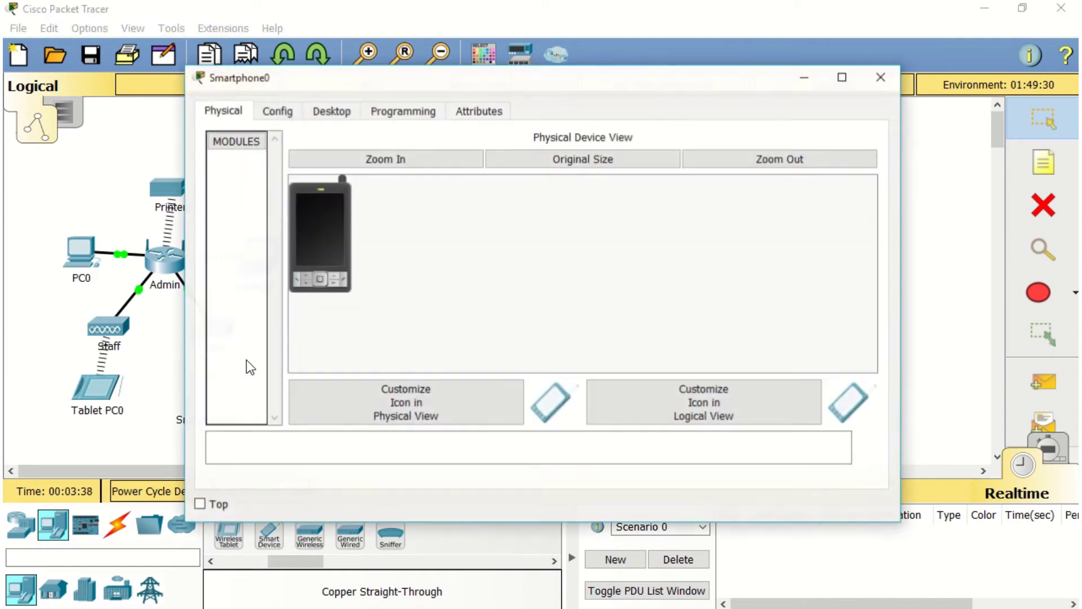
pyautogui.moveTo(429, 84); pyautogui.dragTo(543, 76)
pyautogui.click(458, 103)
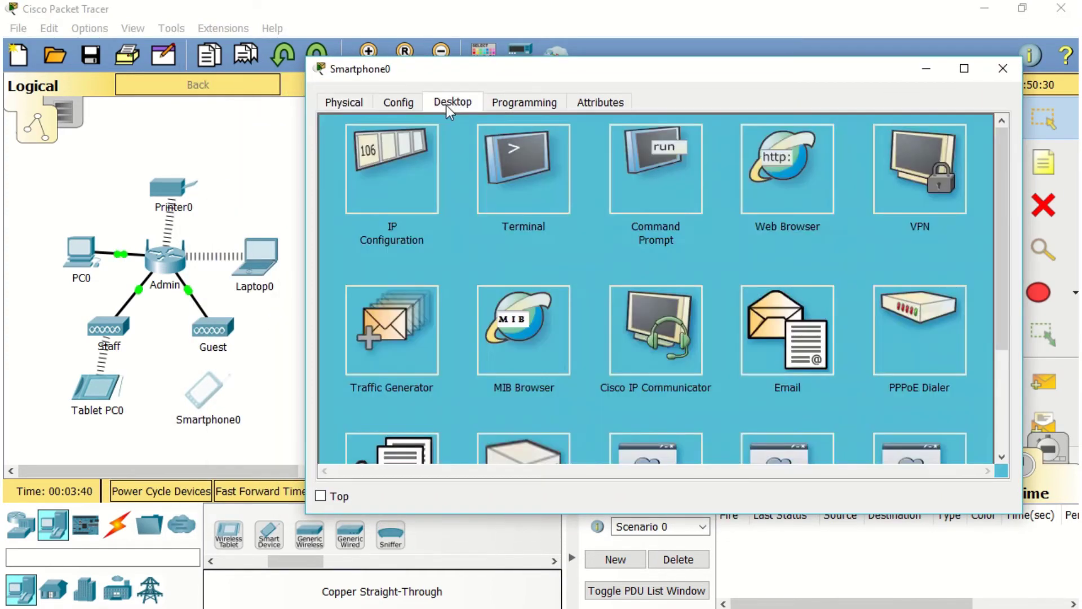
pyautogui.click(404, 109)
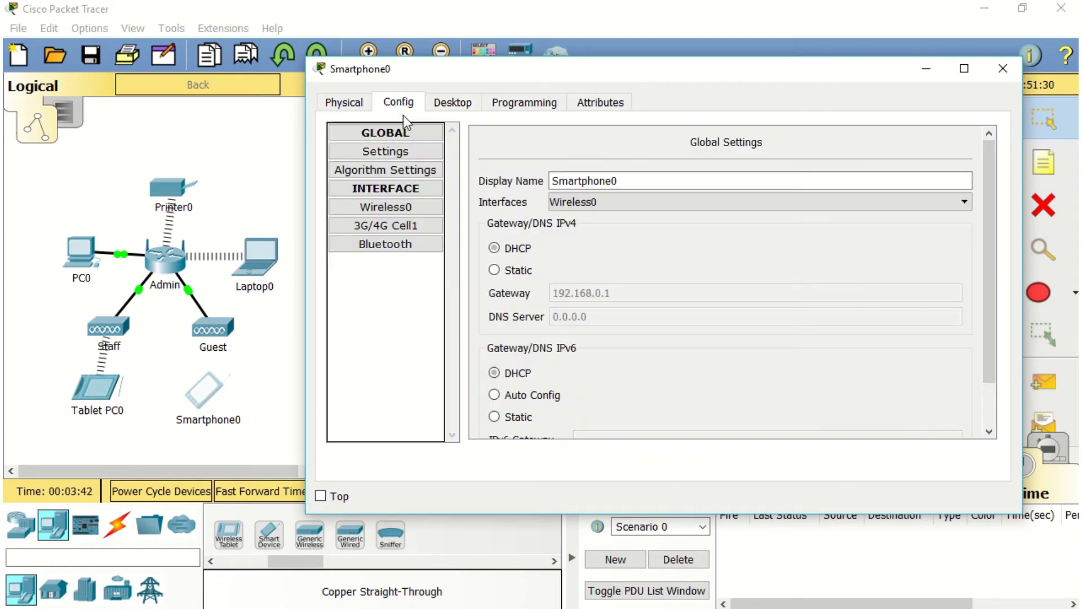
pyautogui.click(385, 207)
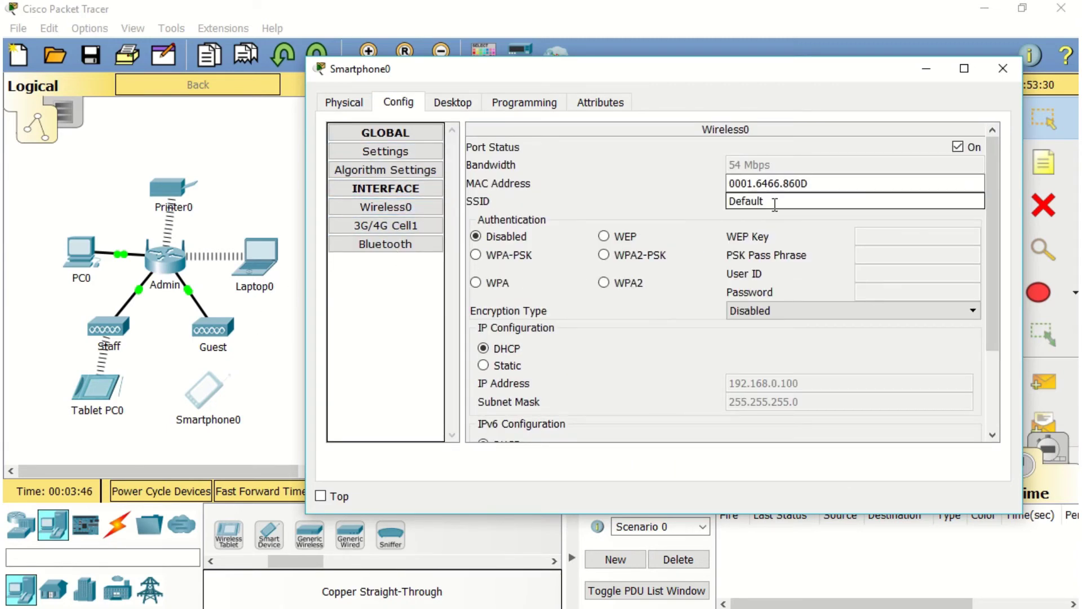
pyautogui.moveTo(773, 201); pyautogui.dragTo(698, 203)
pyautogui.write('Guest')
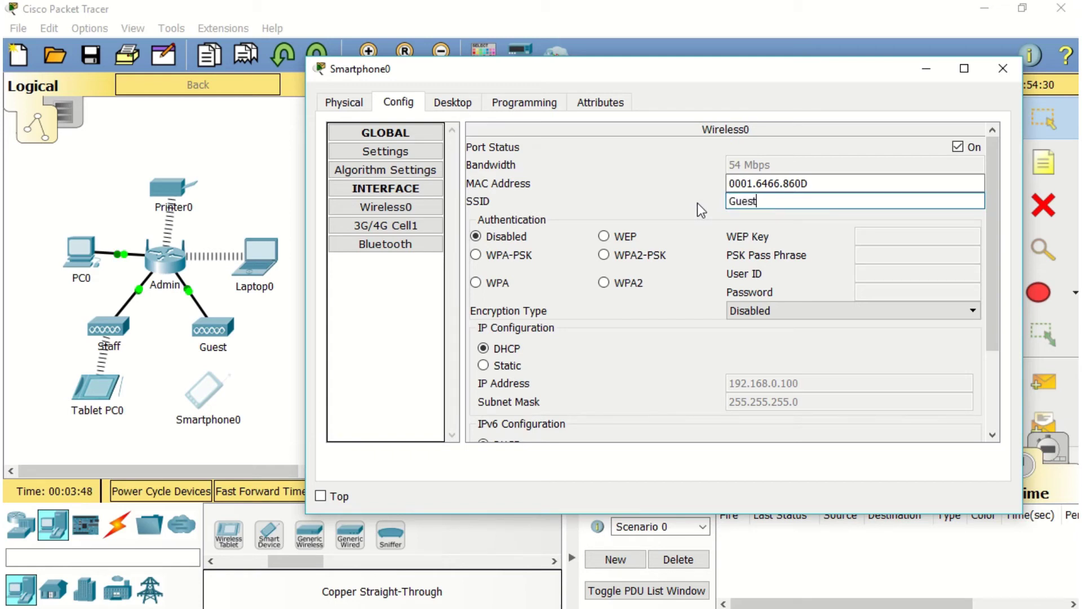
pyautogui.click(285, 300)
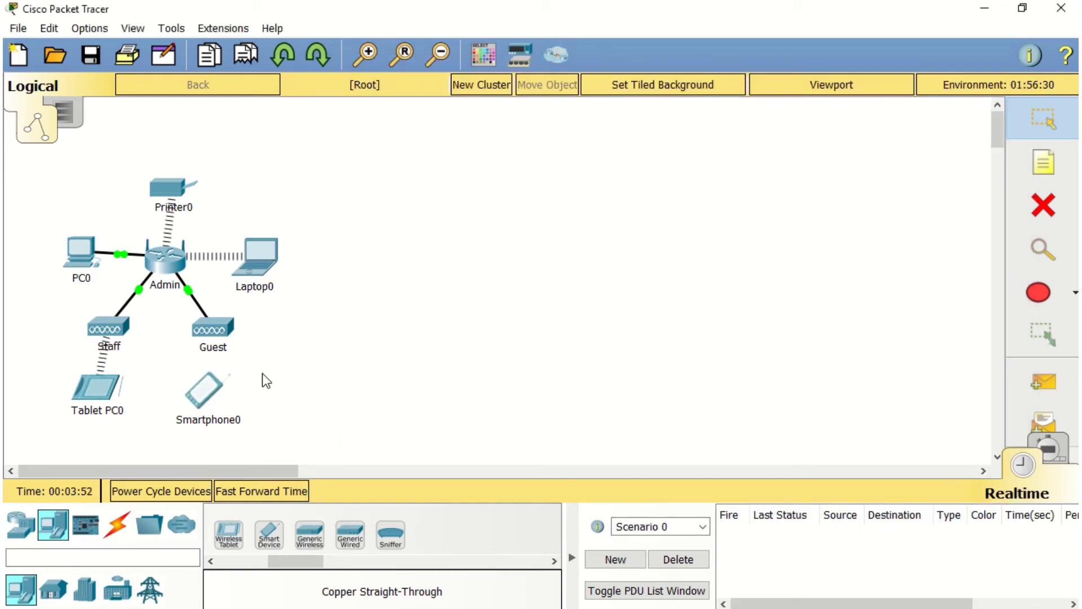
# Add simple PDUs pinging Tablet PC0→Printer0, Smartphone0→Tablet PC0 and Laptop0→Smartphone0
pyautogui.click(1012, 379)
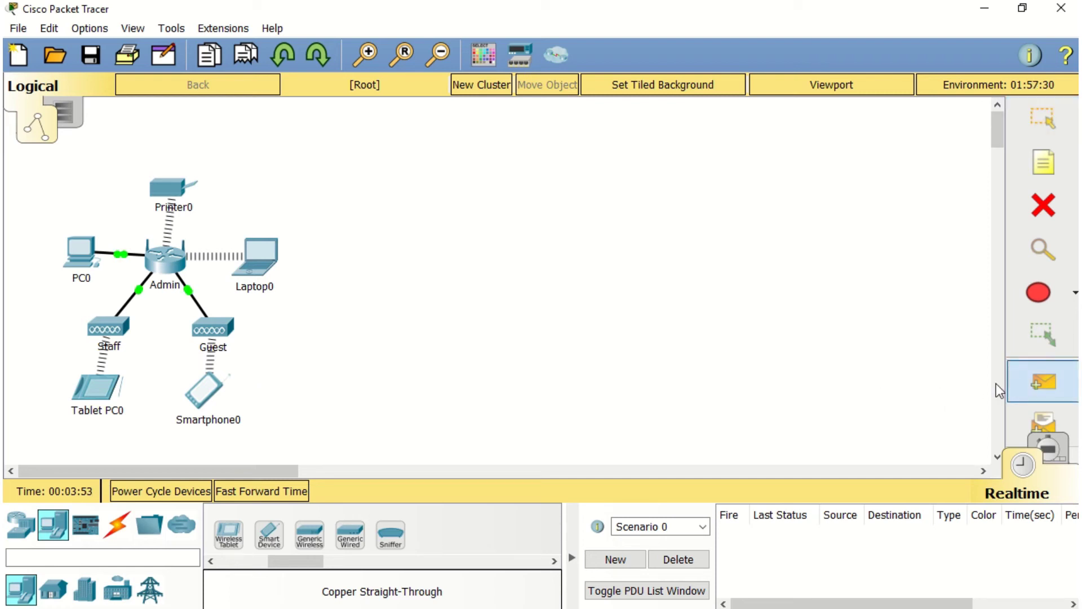
pyautogui.click(98, 388)
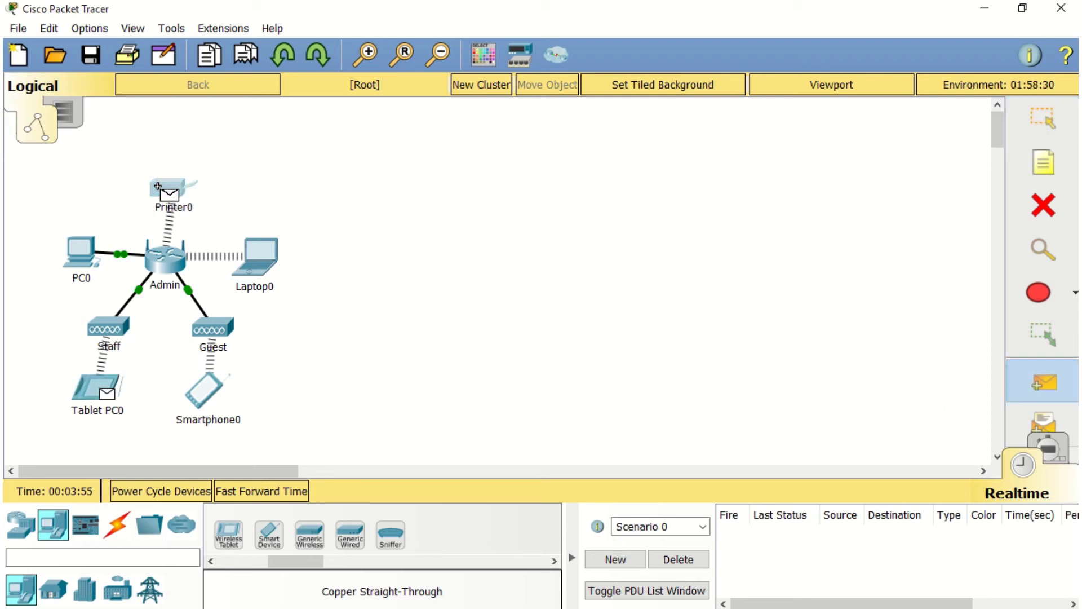
pyautogui.click(165, 188)
pyautogui.click(1043, 386)
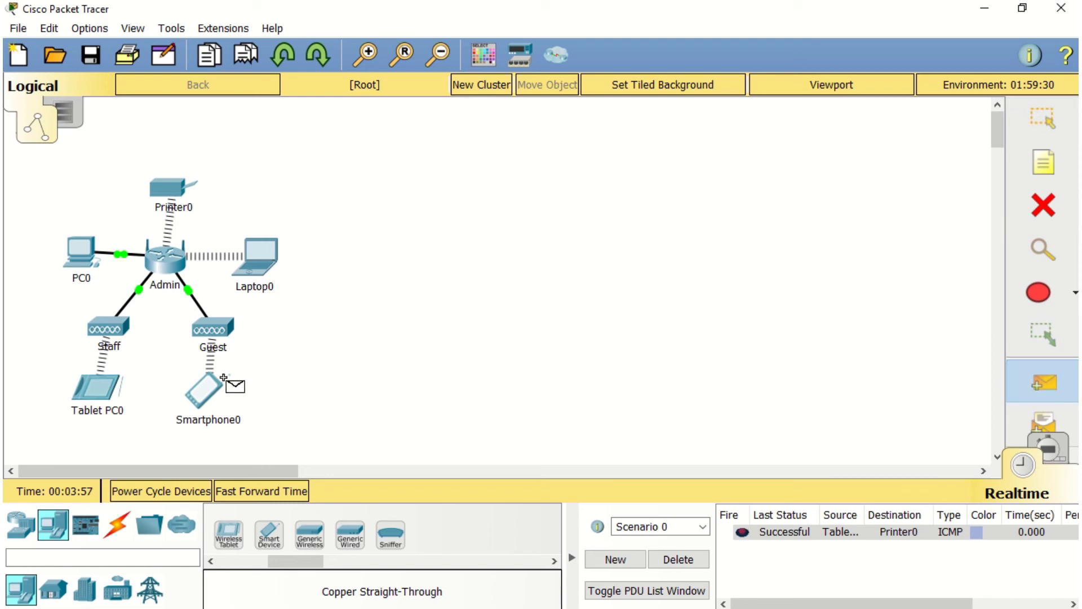
pyautogui.click(206, 392)
pyautogui.click(105, 401)
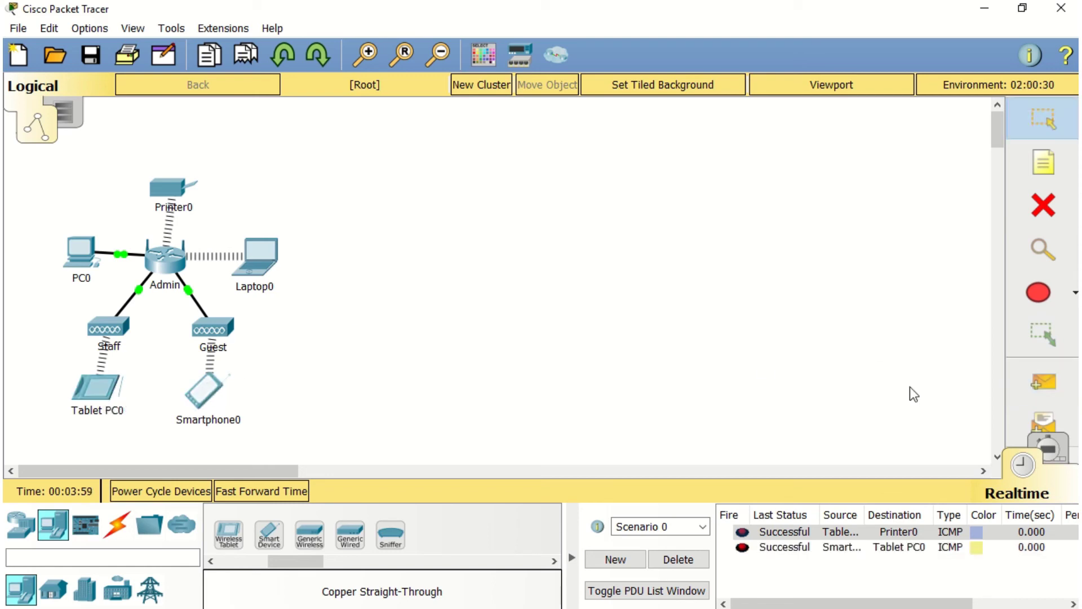
pyautogui.click(1041, 382)
pyautogui.click(260, 271)
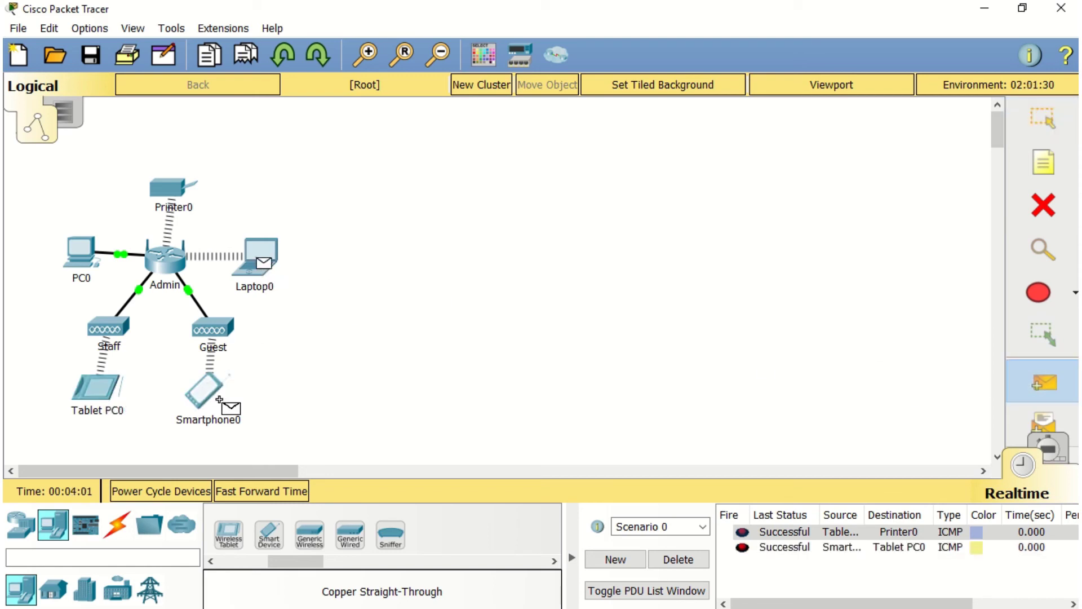
pyautogui.click(206, 393)
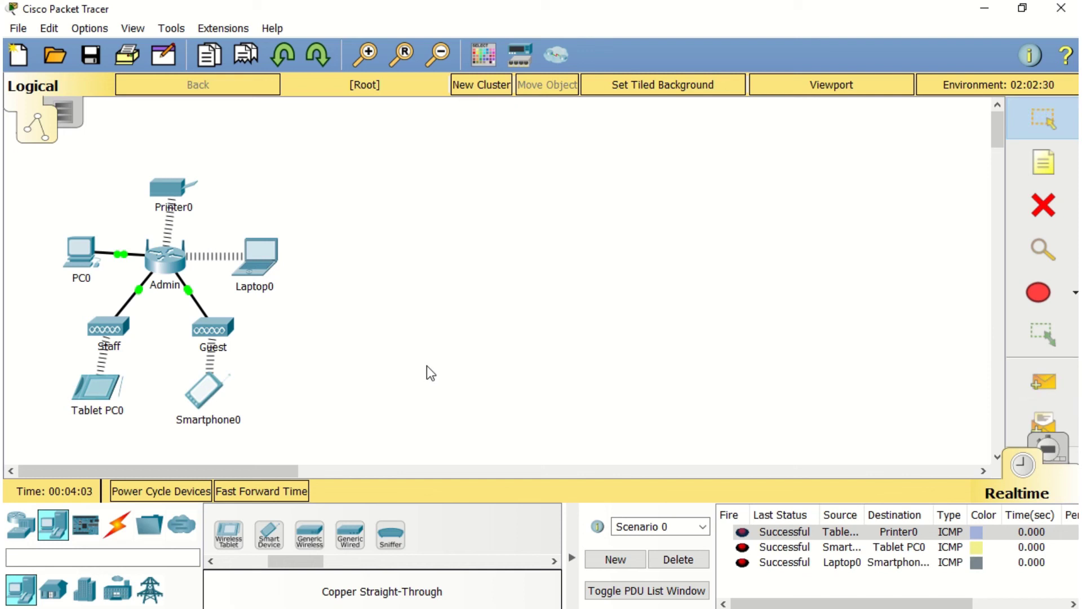